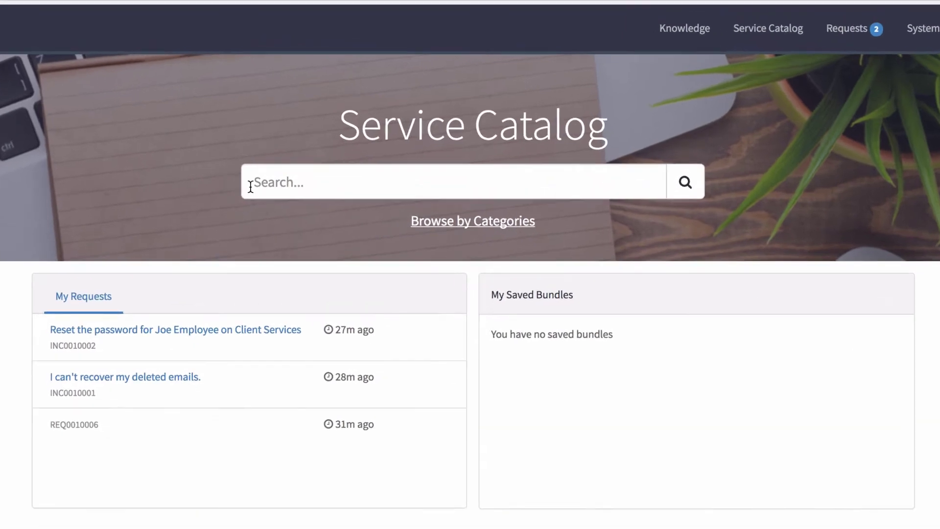
# Search the service catalog for "mouse".
pyautogui.write('mouse')
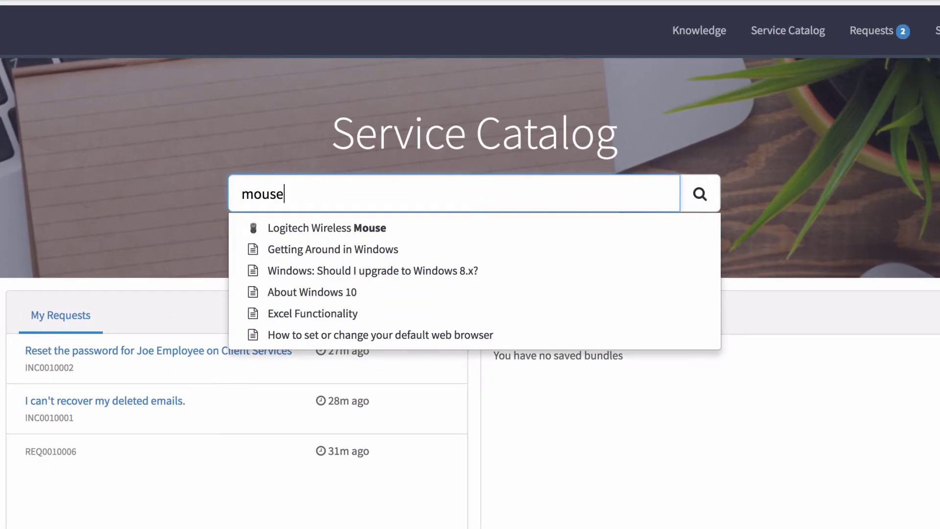
pyautogui.click(204, 233)
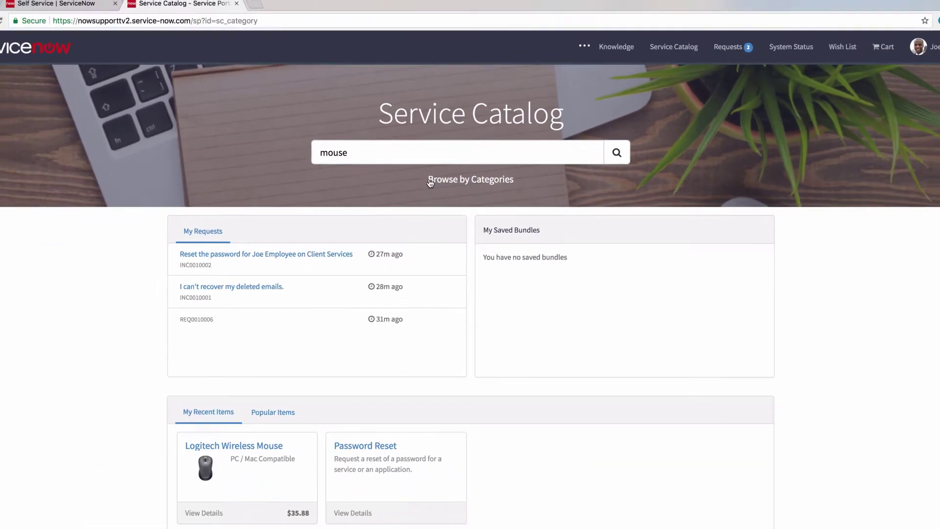
# Browse the catalog categories, checking the Hardware and Office subcategories, and open the Logitech Wireless Mouse item under Peripherals.
pyautogui.click(412, 236)
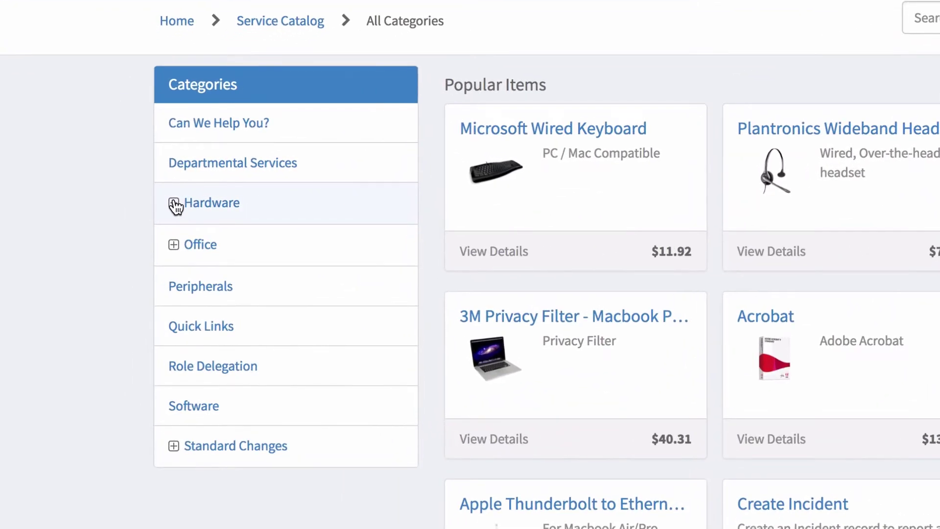
pyautogui.click(120, 193)
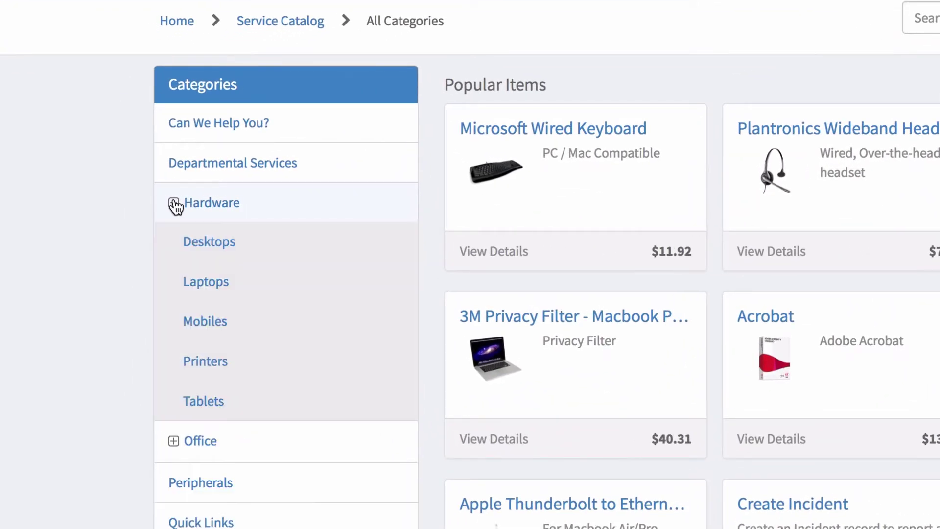
pyautogui.click(174, 204)
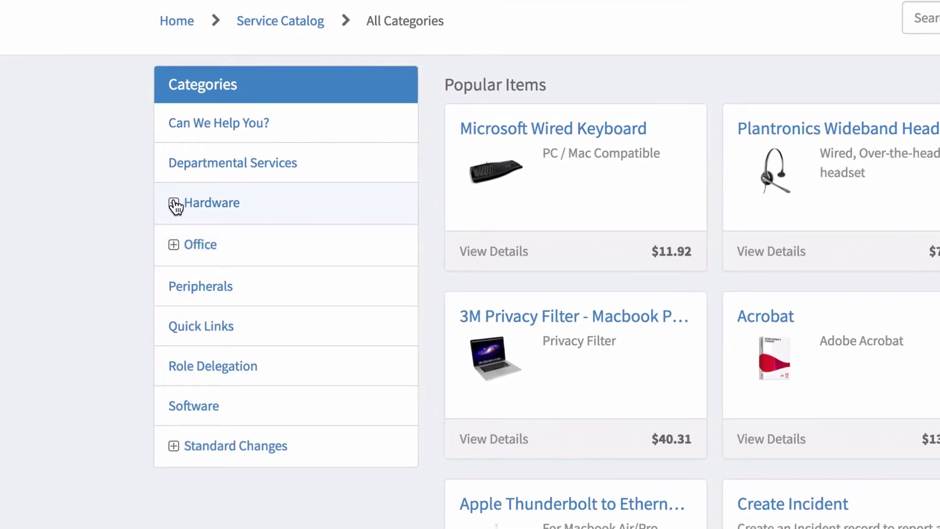
pyautogui.click(174, 246)
pyautogui.click(175, 244)
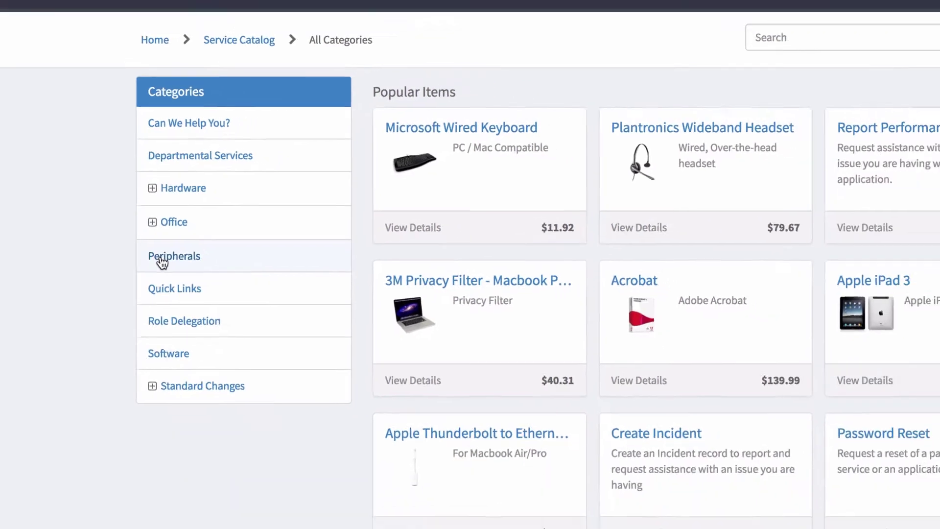
pyautogui.click(186, 286)
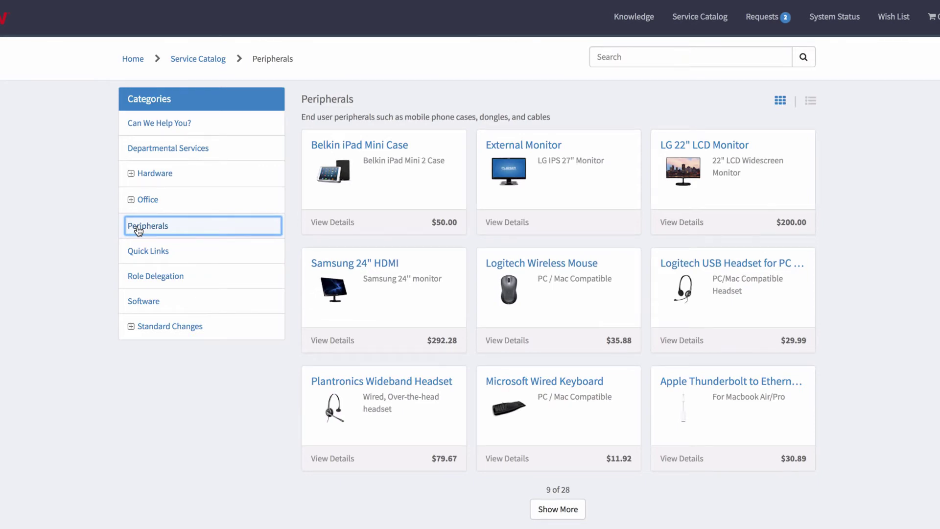
pyautogui.click(496, 266)
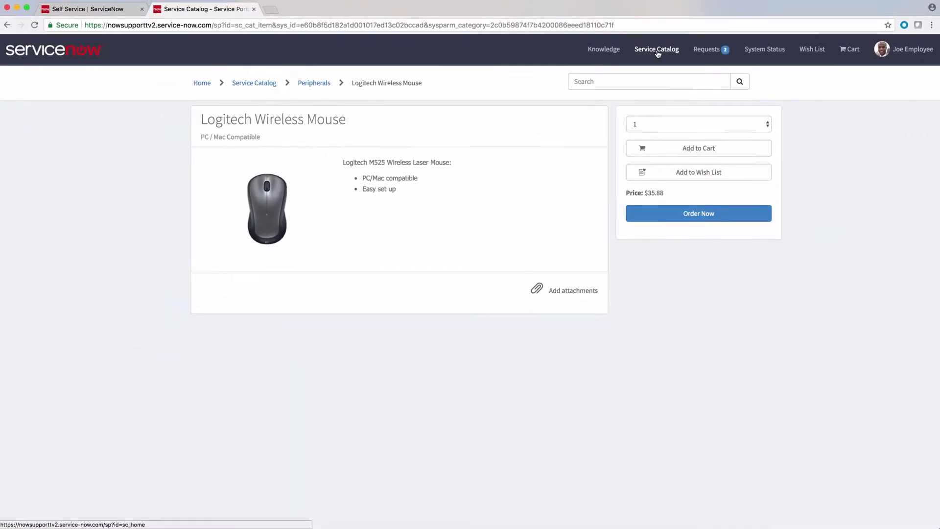
# Add the Plantronics Wideband Headset from the catalog home page's popular items to the wish list.
pyautogui.click(575, 31)
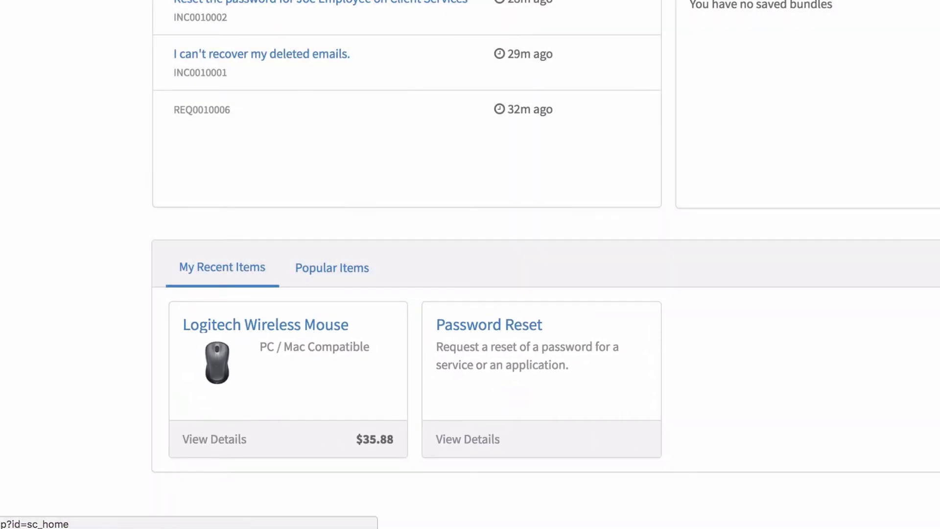
pyautogui.click(362, 272)
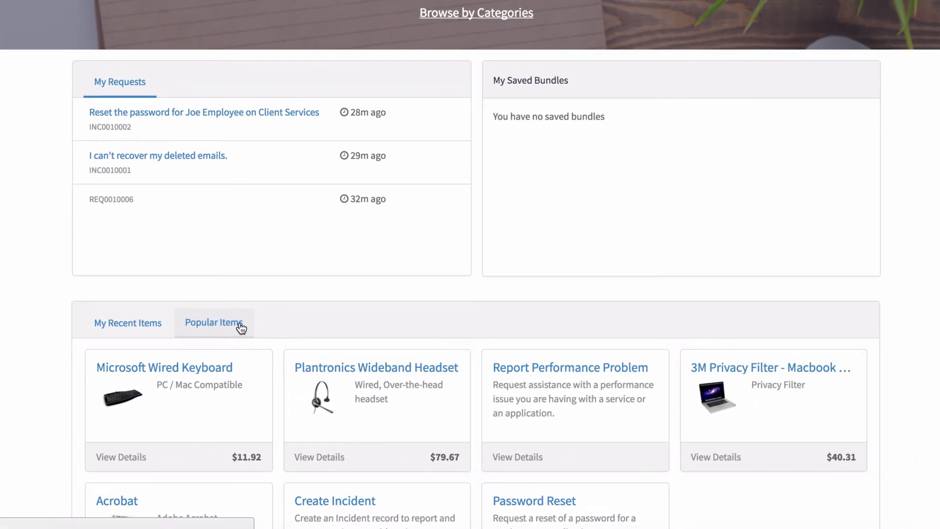
pyautogui.scroll(-3, 242, 328)
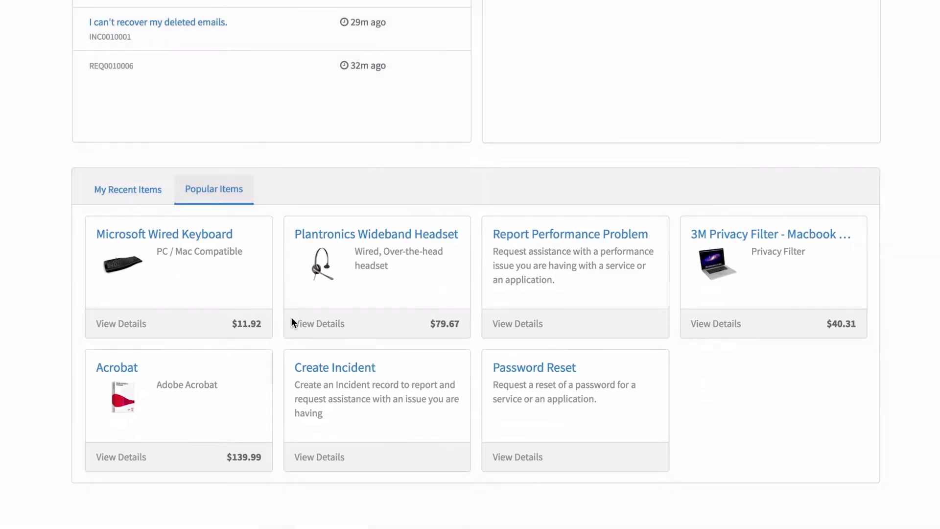
pyautogui.click(374, 236)
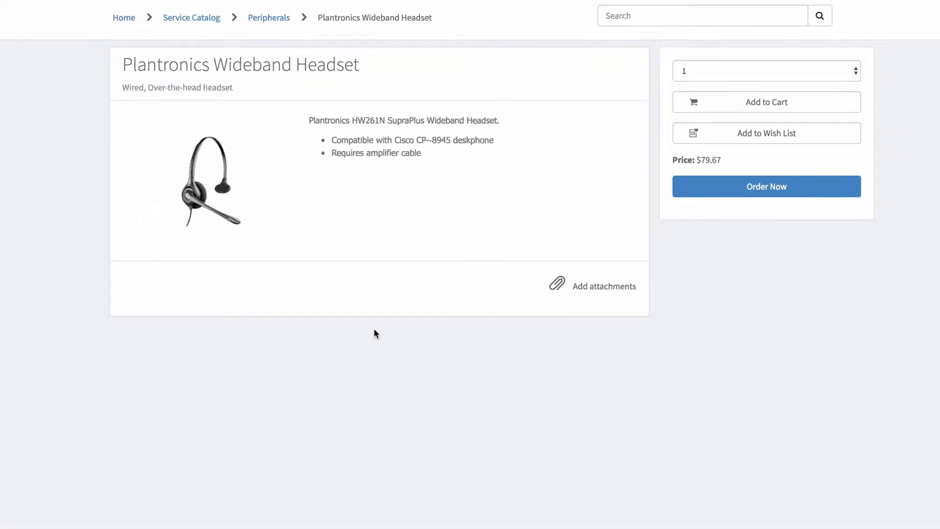
pyautogui.click(699, 176)
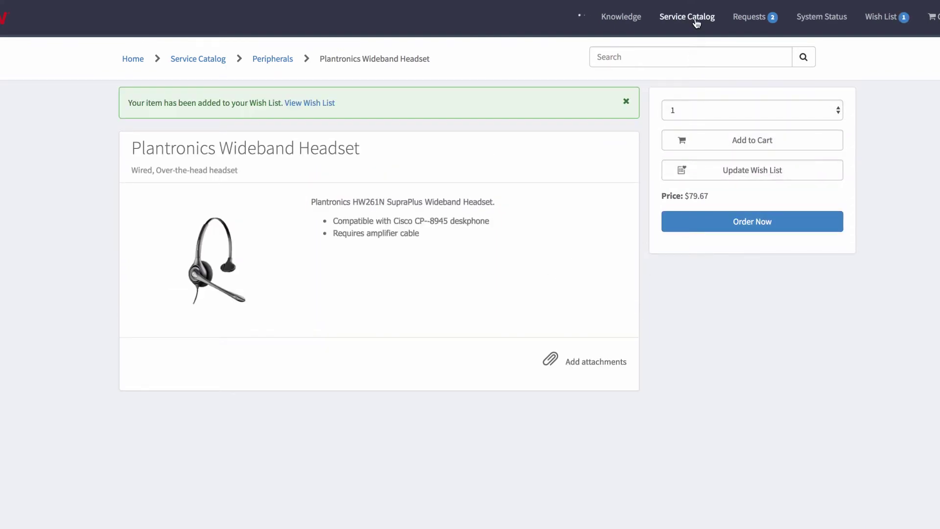
# Return to the service catalog home page and add one Logitech Wireless Mouse from the recent items to the cart.
pyautogui.click(696, 22)
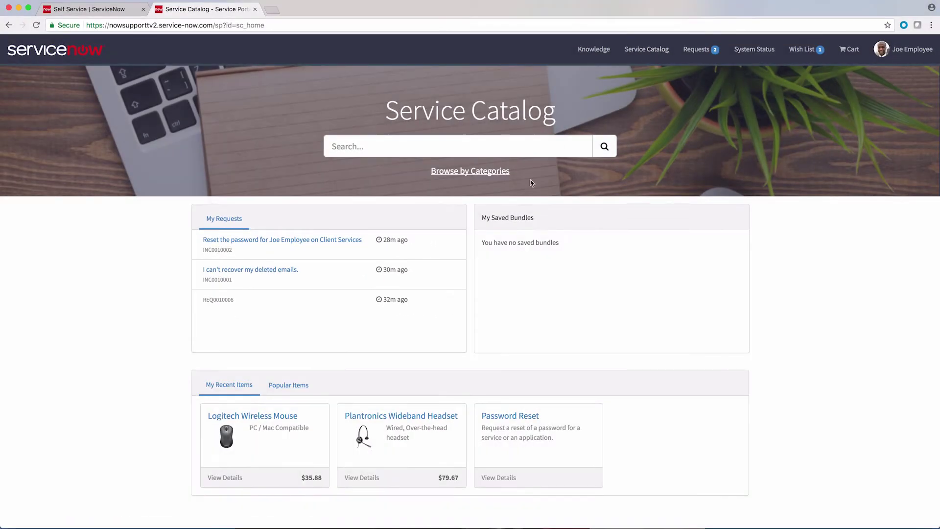
pyautogui.click(293, 417)
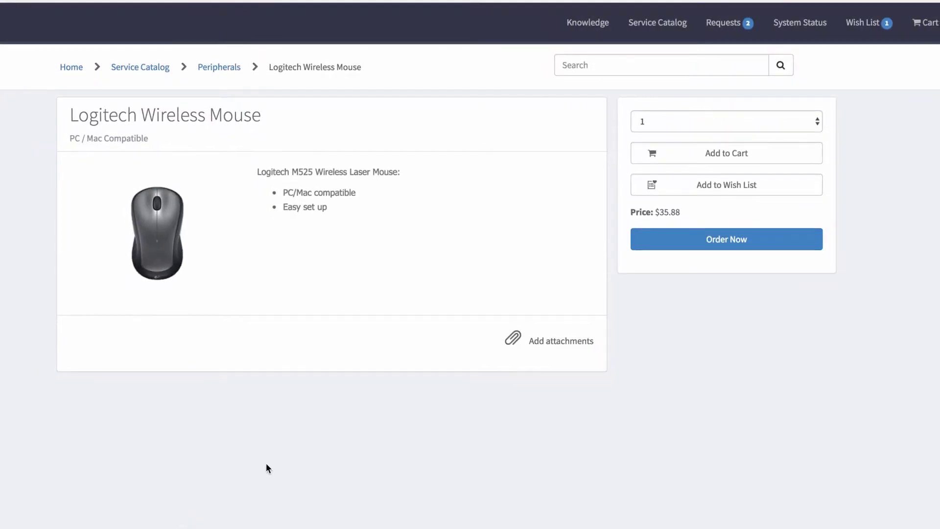
pyautogui.click(672, 154)
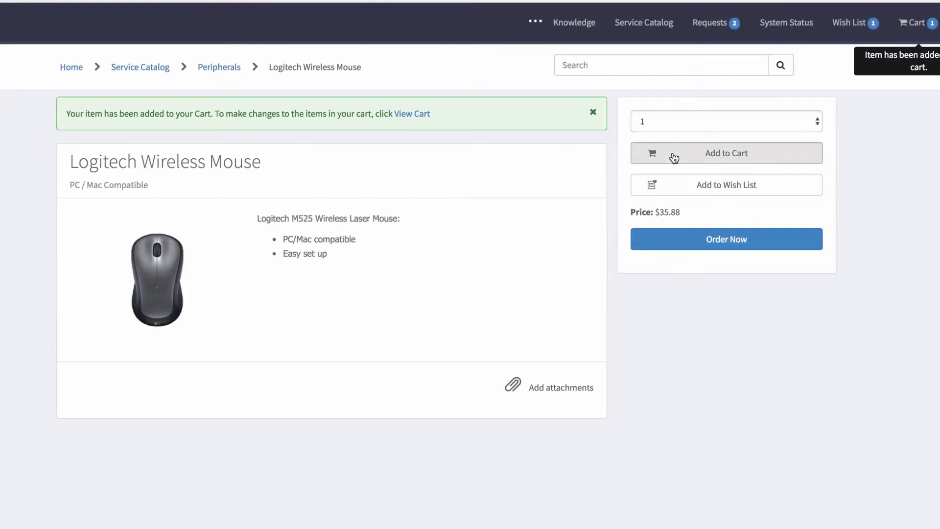
# Open the Microsoft Wired Keyboard from the catalog's popular items and add a quantity of 2 to the cart.
pyautogui.click(640, 34)
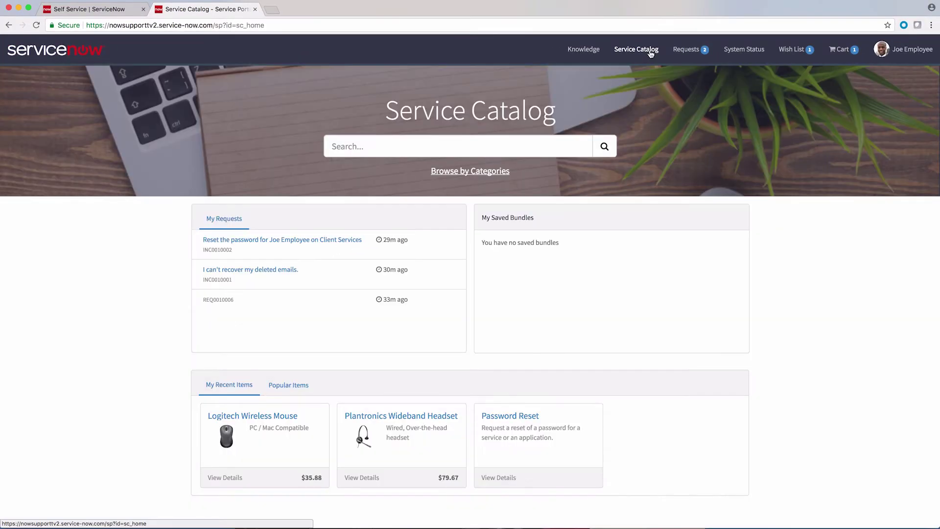
pyautogui.click(290, 385)
pyautogui.scroll(-3, 294, 385)
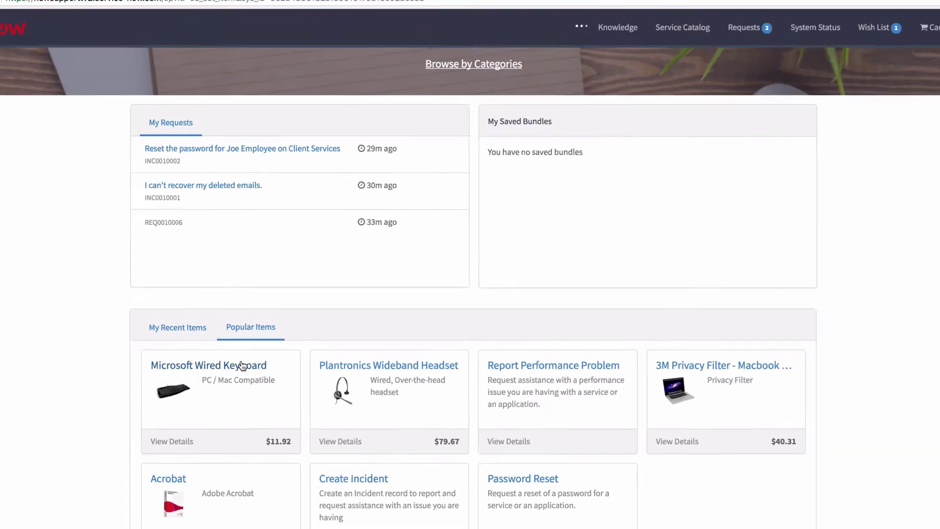
pyautogui.click(304, 269)
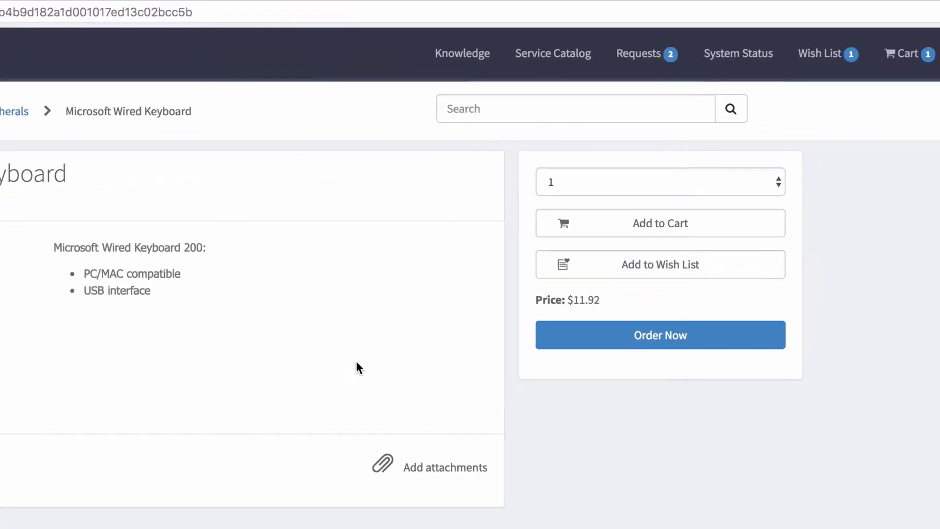
pyautogui.click(677, 151)
pyautogui.click(518, 223)
pyautogui.click(533, 260)
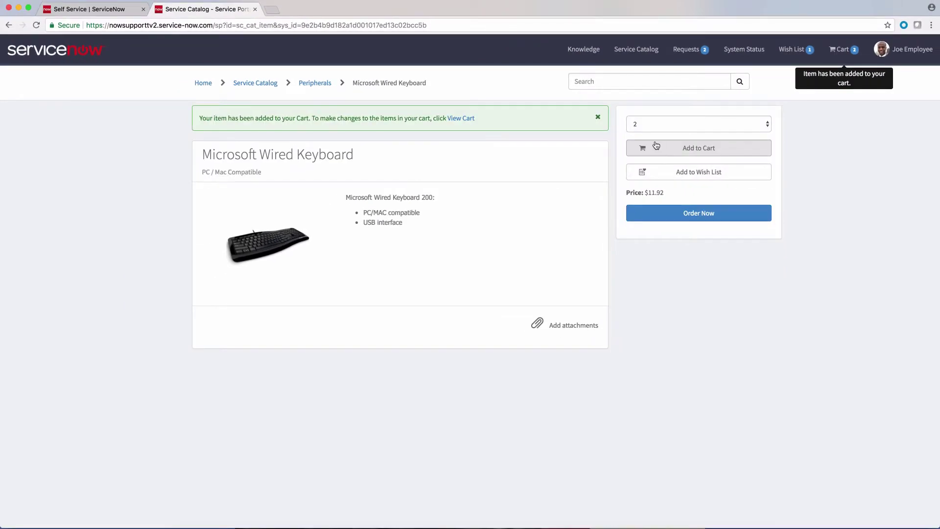
# Browse the catalog categories to Hardware > Laptops and add one Standard Laptop to the cart.
pyautogui.click(629, 50)
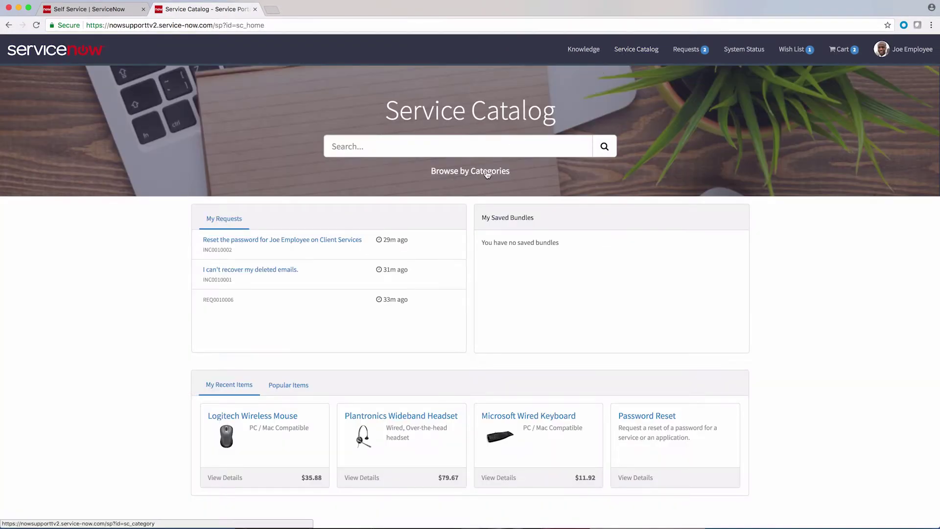
pyautogui.click(487, 172)
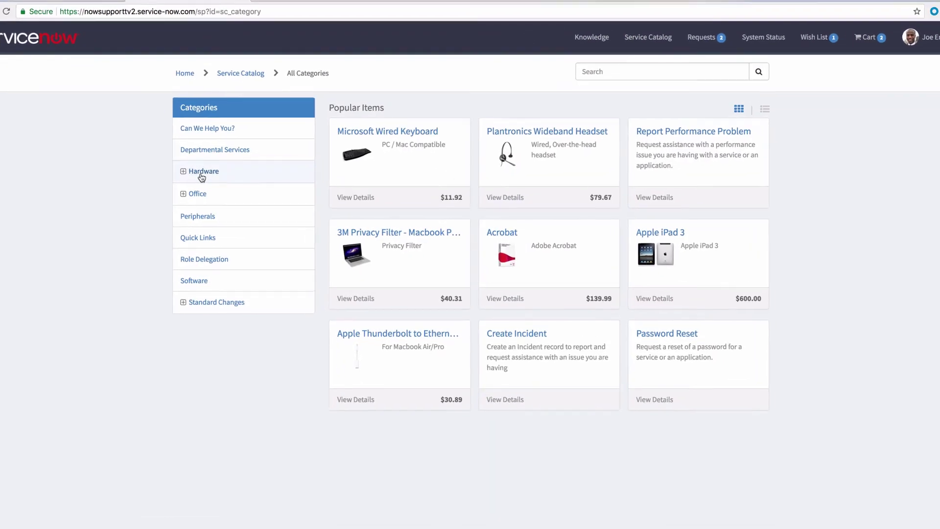
pyautogui.click(163, 171)
pyautogui.click(175, 212)
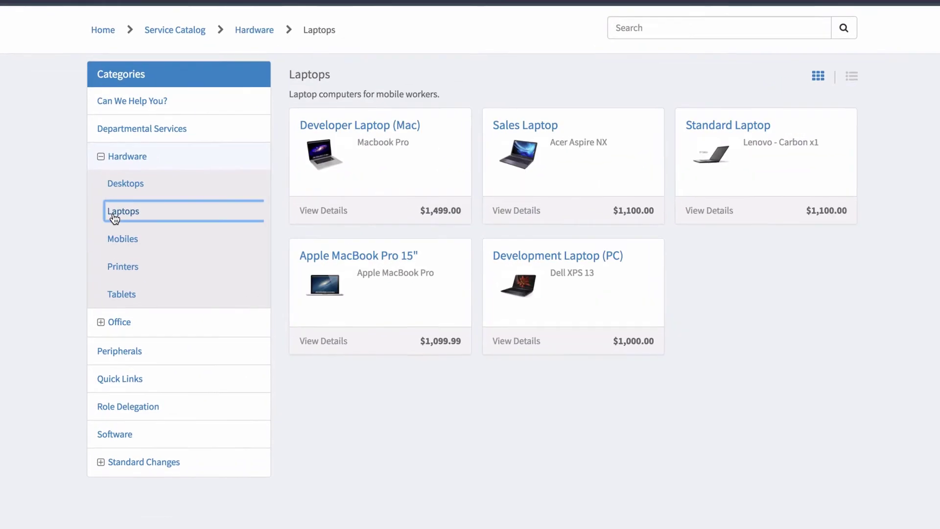
pyautogui.click(699, 126)
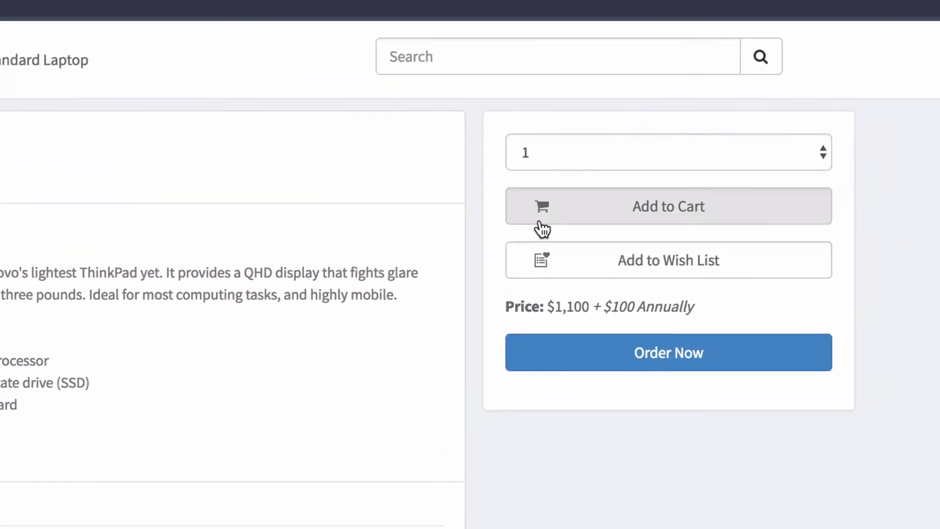
pyautogui.click(540, 221)
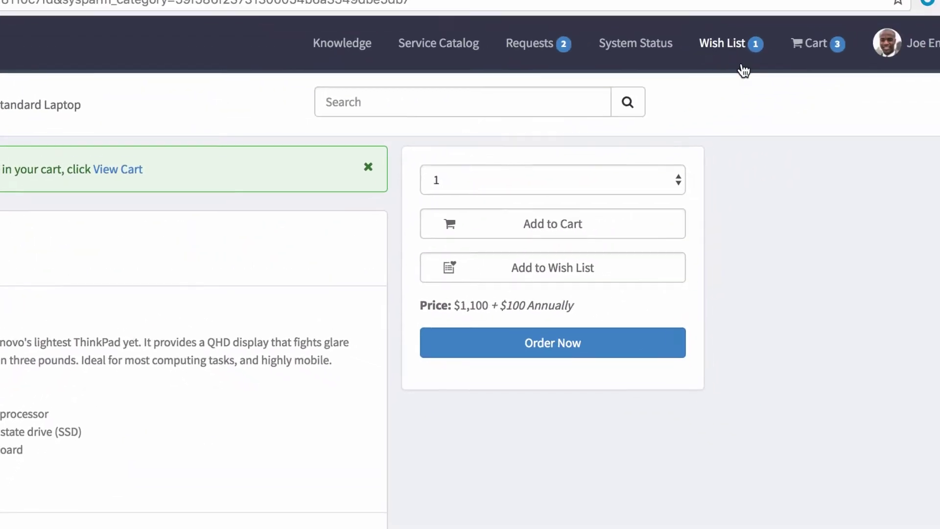
# Review the items on the full cart page, and return to the catalog to continue shopping.
pyautogui.click(813, 45)
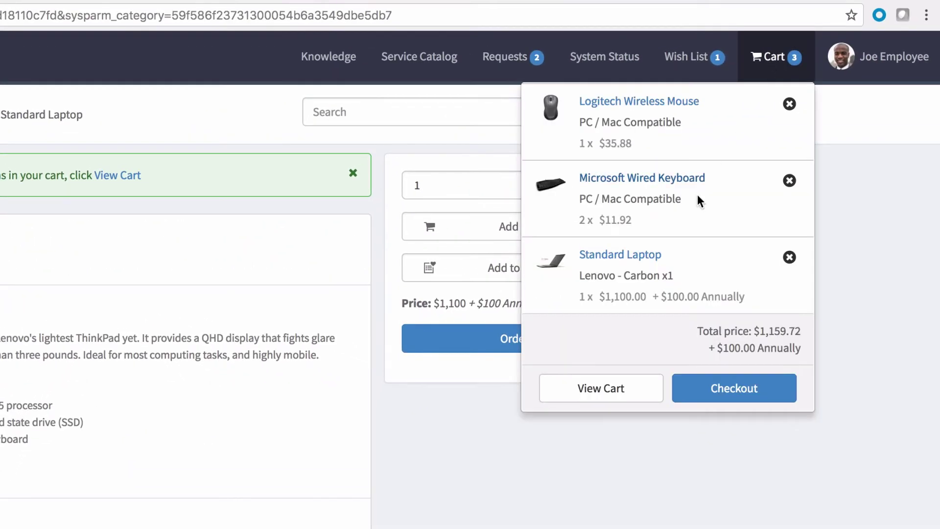
pyautogui.click(630, 395)
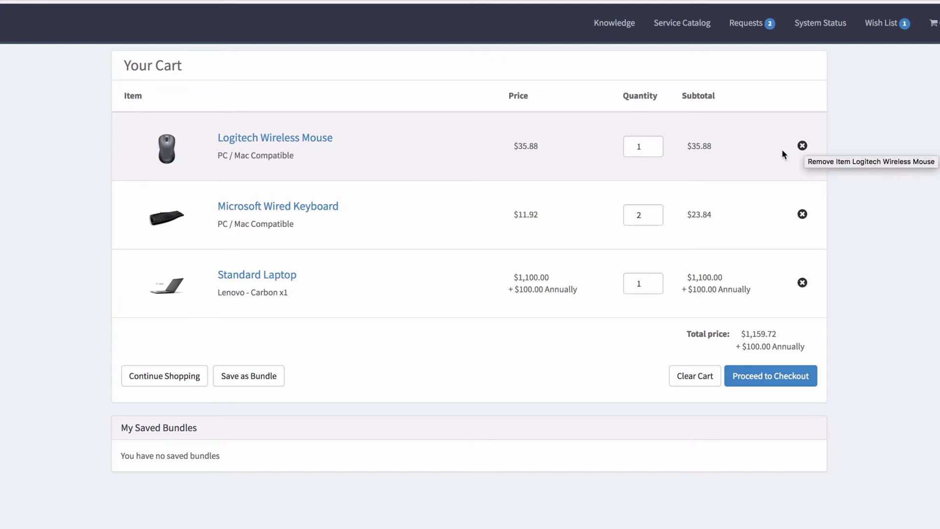
pyautogui.click(197, 379)
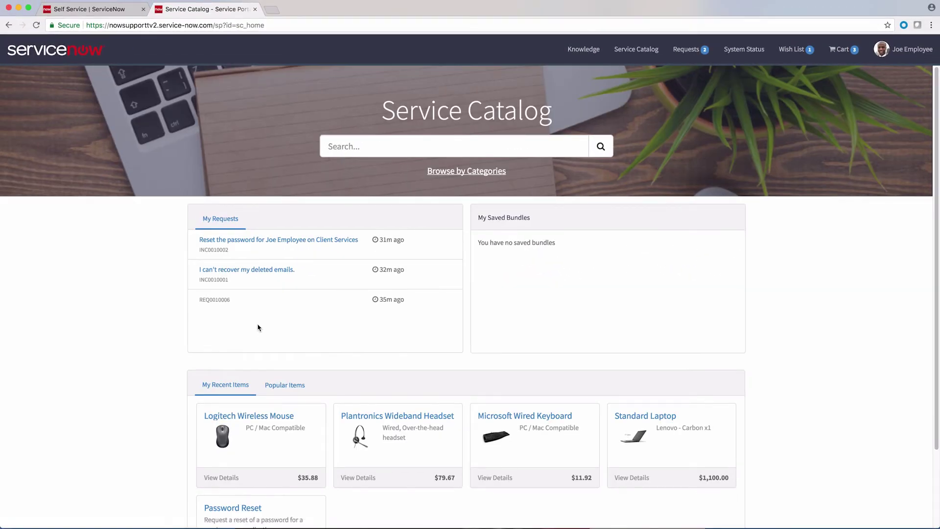
# Search the service catalog for "new" and open the New Hire order guide.
pyautogui.click(336, 149)
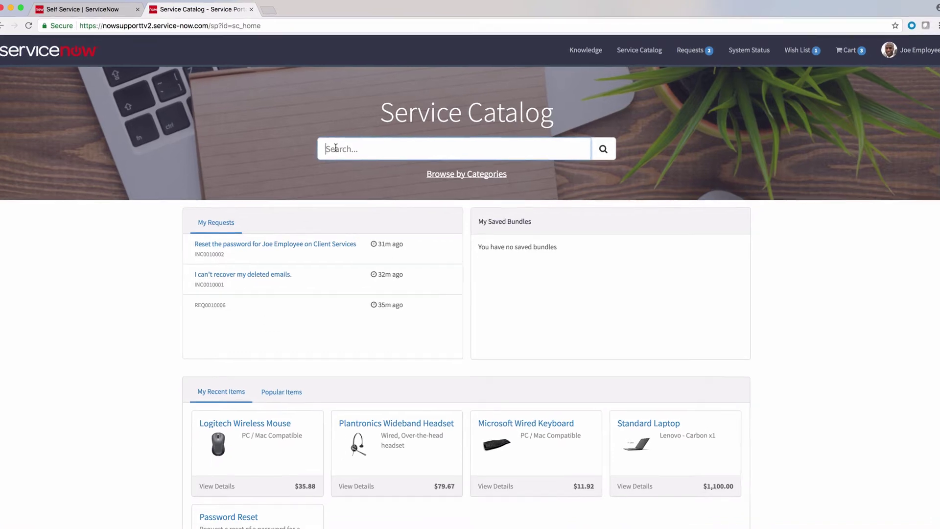
pyautogui.write('new')
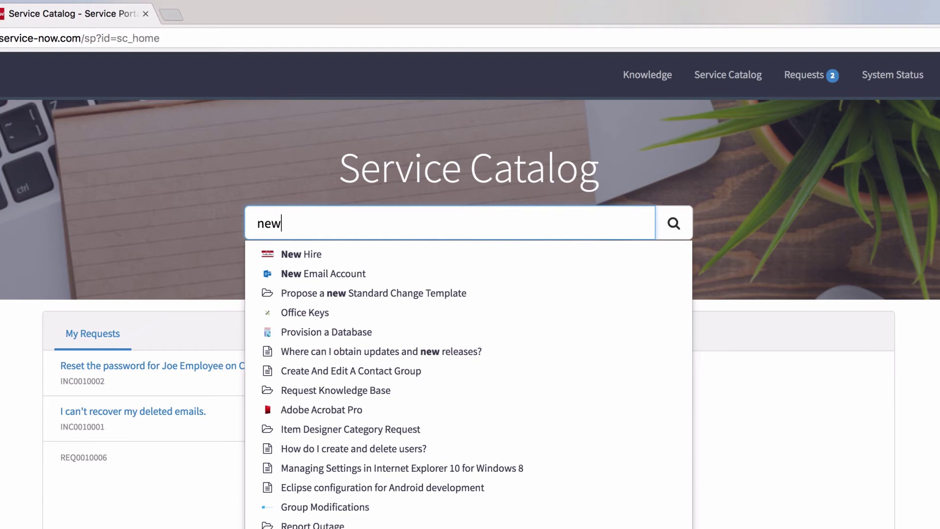
pyautogui.click(278, 254)
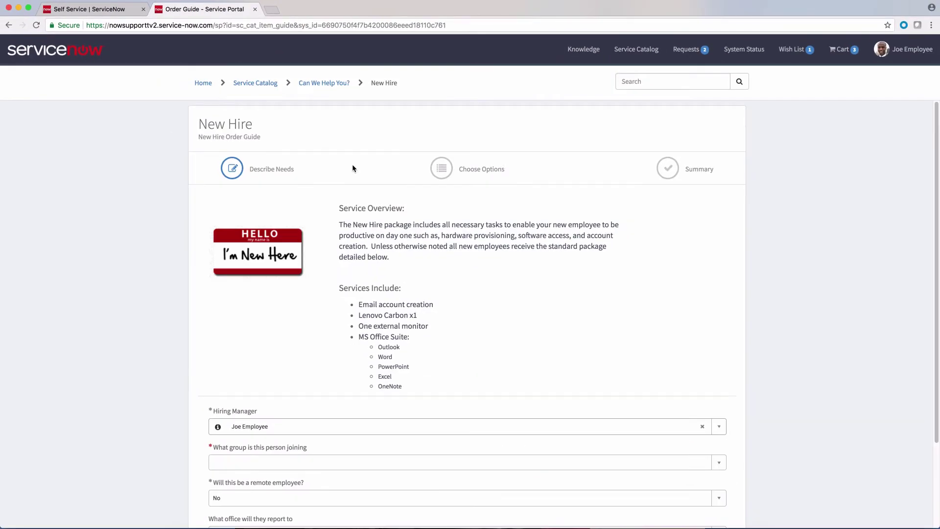
# Set the group the new hire is joining to Sales in the order guide.
pyautogui.scroll(-5, 354, 166)
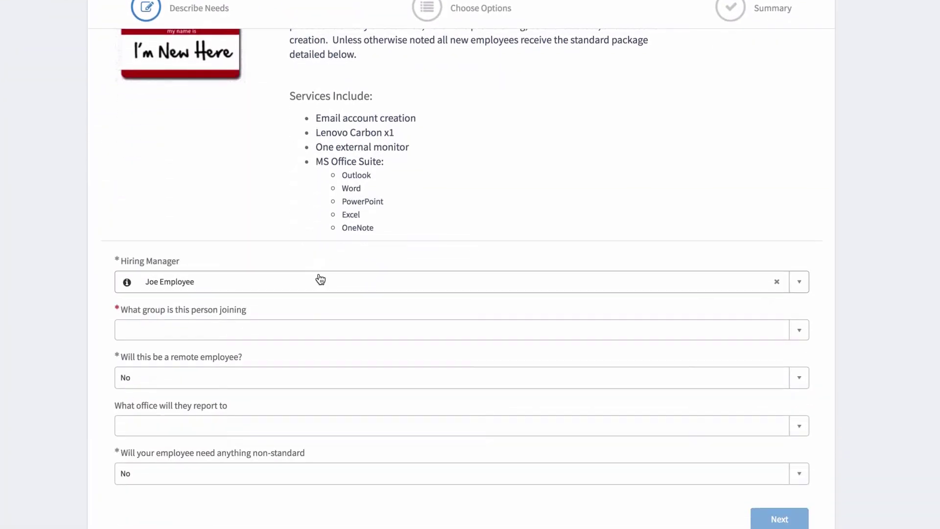
pyautogui.click(314, 476)
pyautogui.click(291, 467)
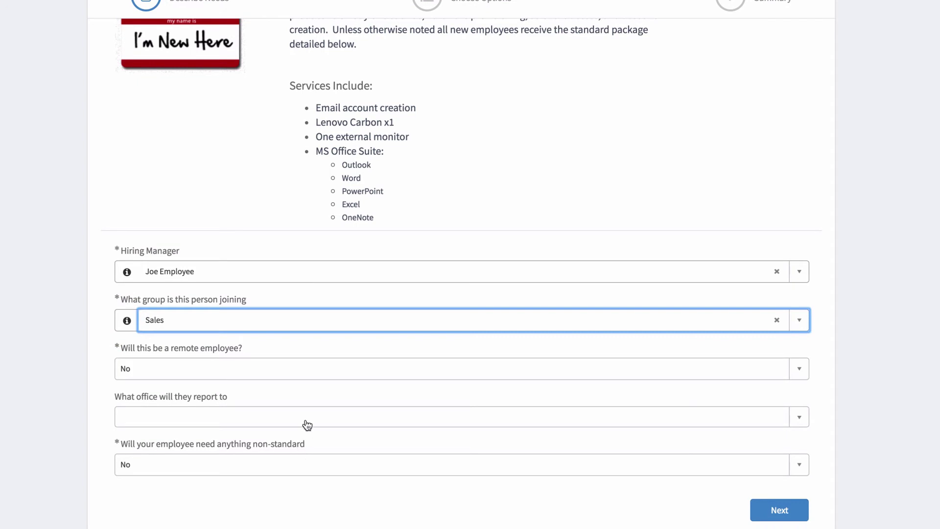
# Look up "*new york" to choose a New York office for the new hire to report to, and set the non-standard needs to Yes.
pyautogui.click(306, 419)
pyautogui.write('*new yor')
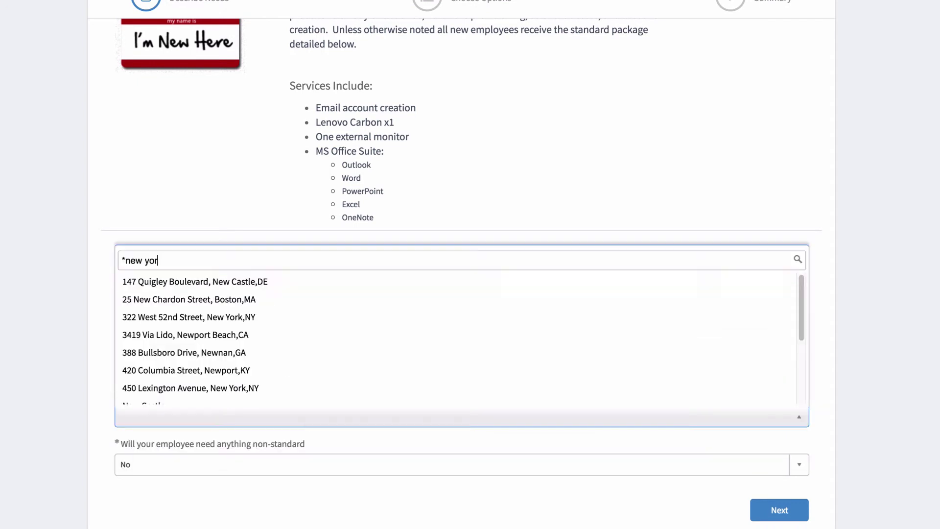
pyautogui.write('k')
pyautogui.click(304, 379)
pyautogui.click(310, 462)
pyautogui.click(299, 506)
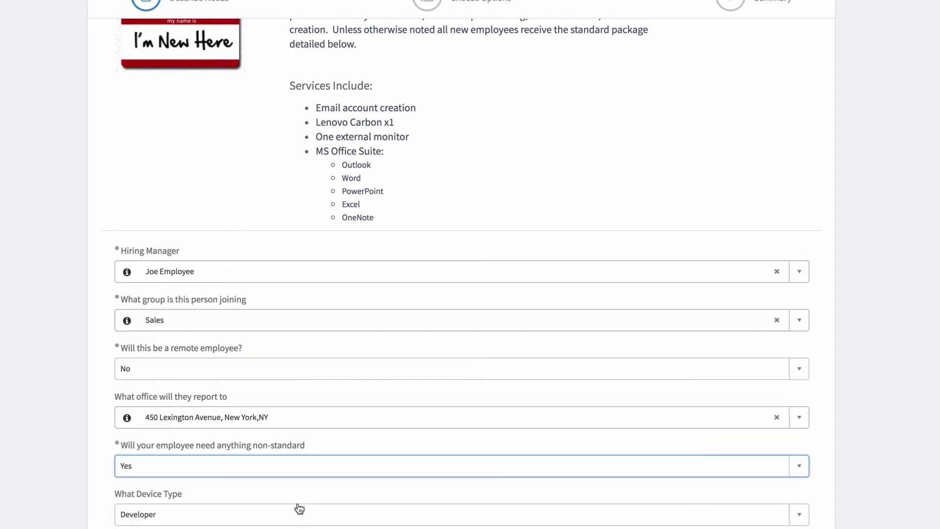
# Set the mobile device type to iPhone in the New Hire order guide, and continue to the item options.
pyautogui.scroll(-2, 301, 500)
pyautogui.click(311, 462)
pyautogui.click(311, 425)
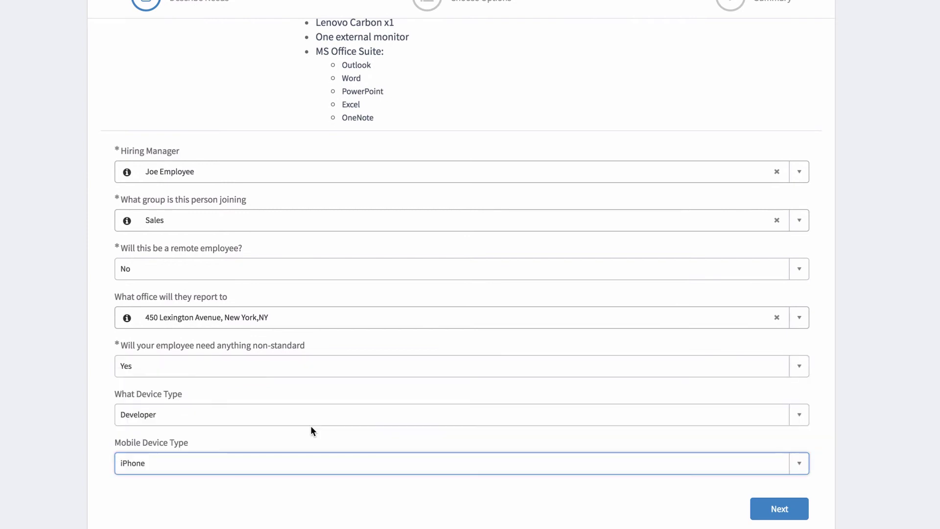
pyautogui.click(777, 511)
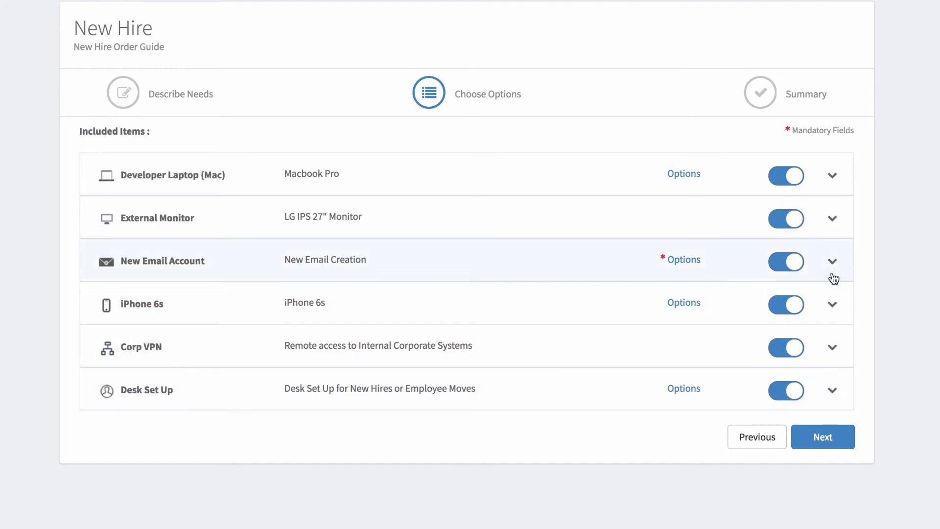
# View the Developer Laptop (Mac) details, and exclude that laptop from the New Hire order.
pyautogui.click(834, 178)
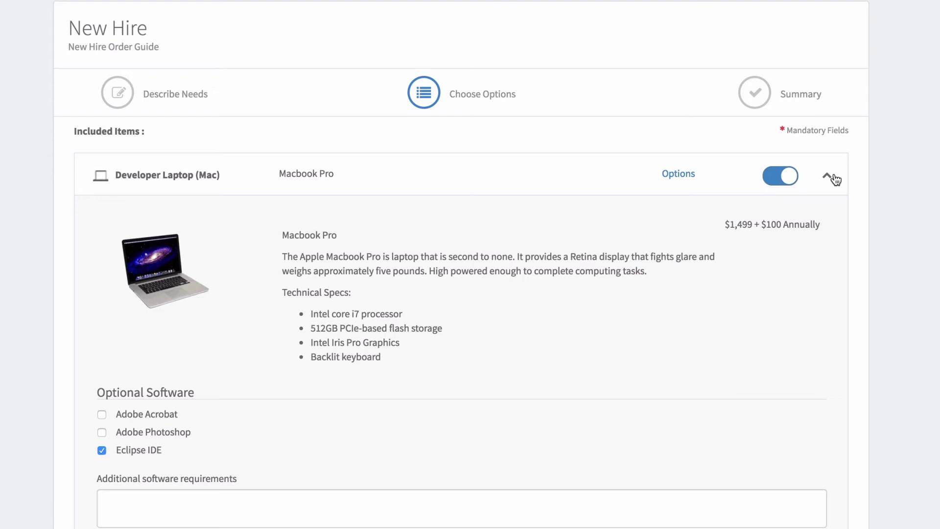
pyautogui.click(834, 178)
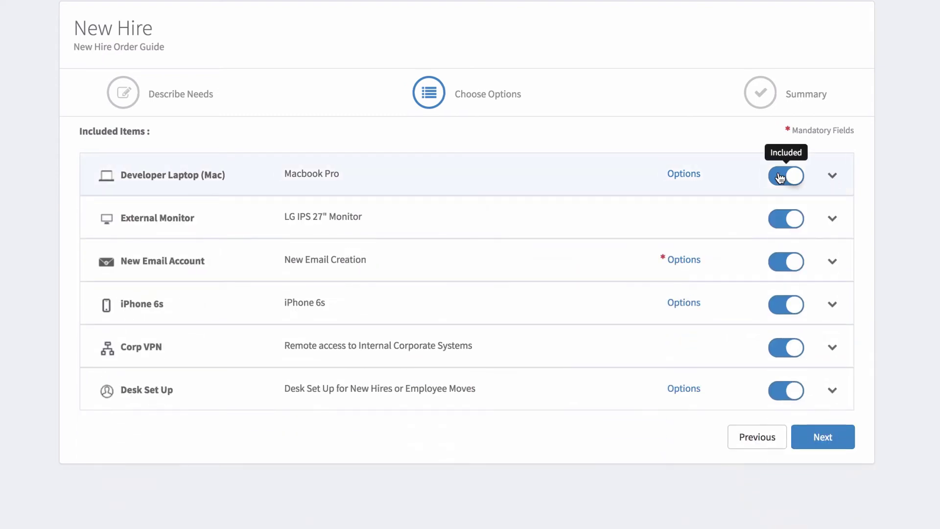
pyautogui.click(780, 178)
pyautogui.scroll(-1, 817, 254)
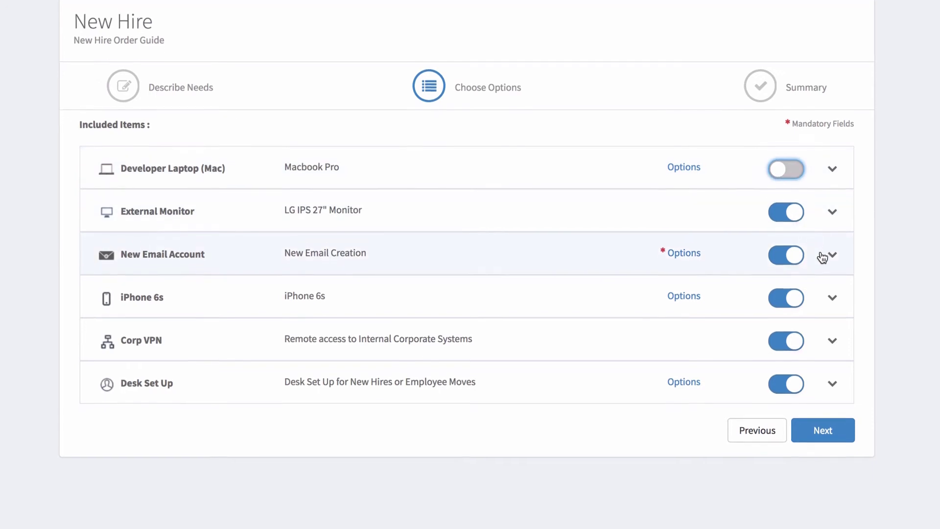
# Enter the new hire's preferred email address in the New Email Account options.
pyautogui.click(824, 255)
pyautogui.click(629, 373)
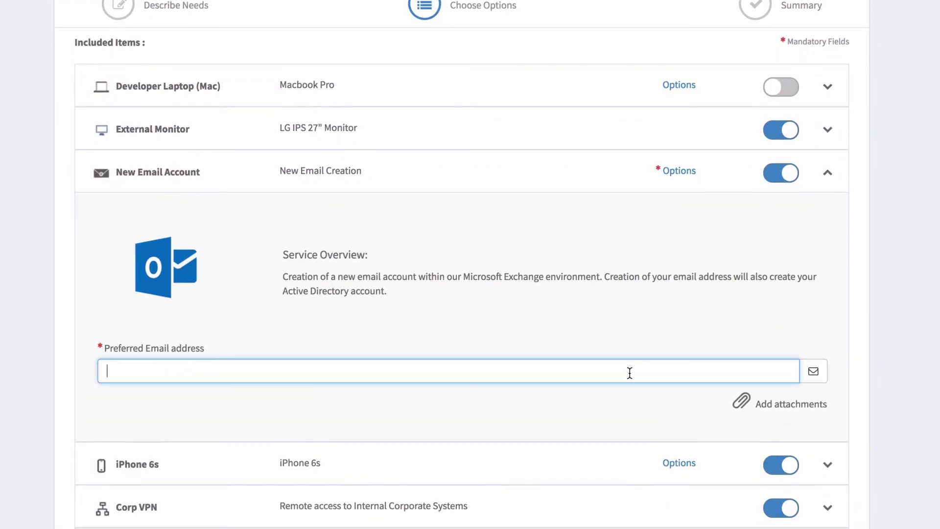
pyautogui.write('new.salesguy@example.com')
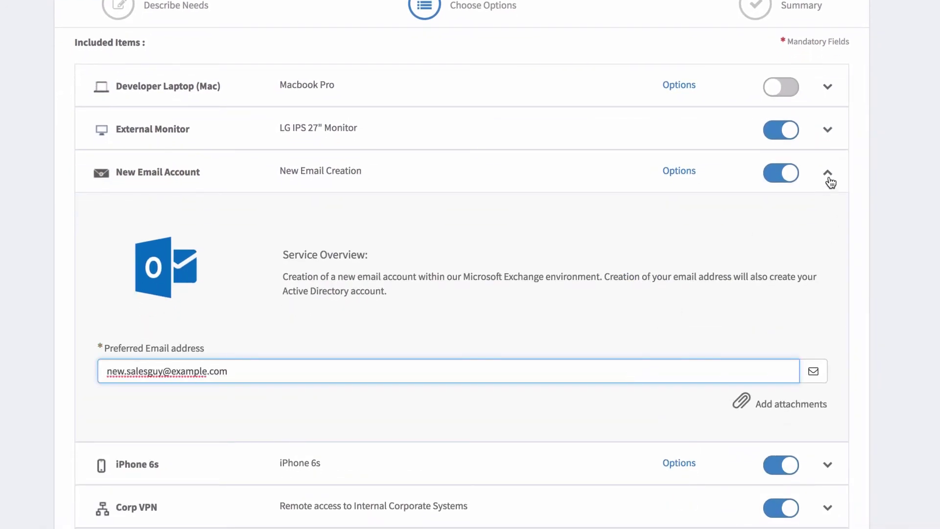
pyautogui.click(830, 178)
# Check the iPhone 6s options, keeping the color Black and the storage at 16 gigs.
pyautogui.click(833, 220)
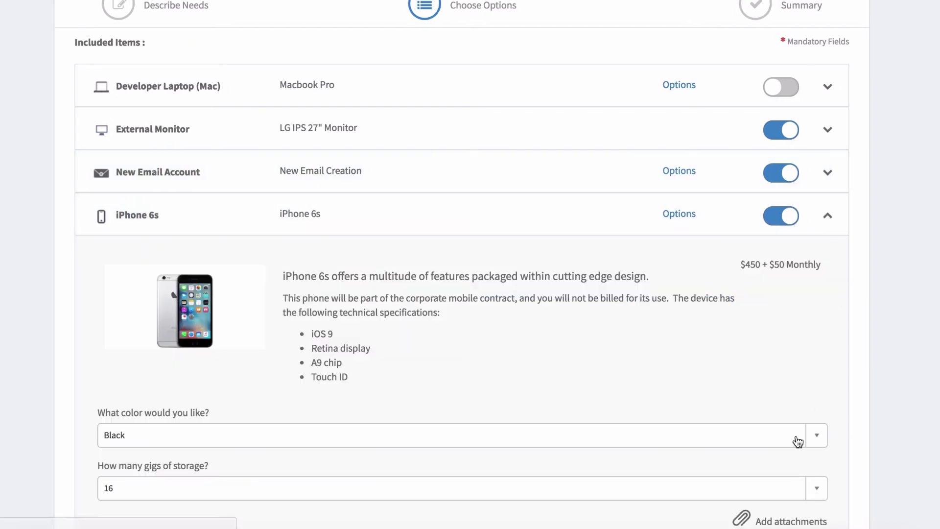
pyautogui.click(801, 433)
pyautogui.click(791, 488)
pyautogui.click(835, 471)
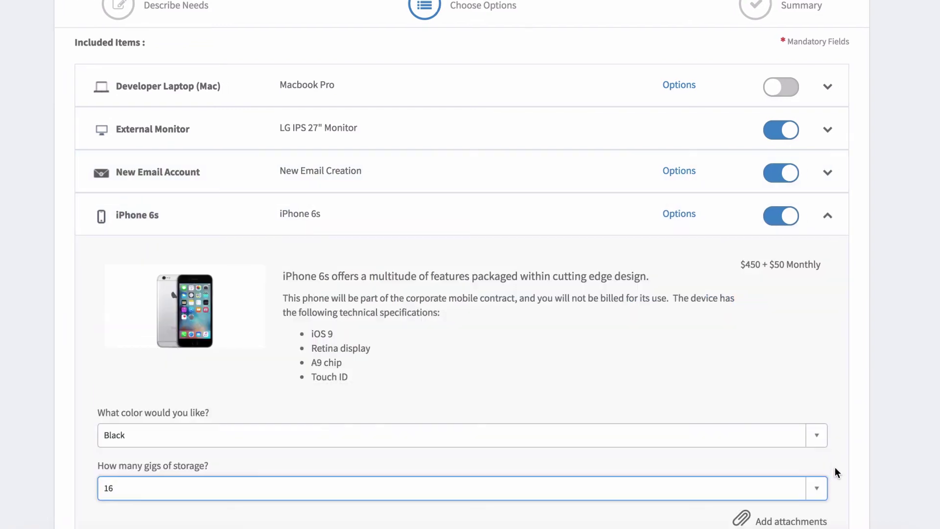
pyautogui.click(829, 219)
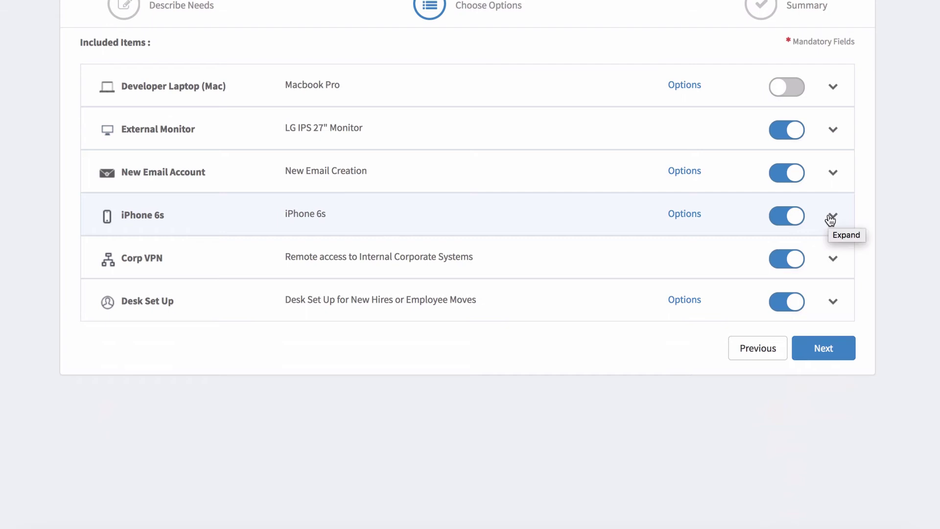
# Review the order guide summary, revisit the item options once, and add the included items to the cart.
pyautogui.click(817, 349)
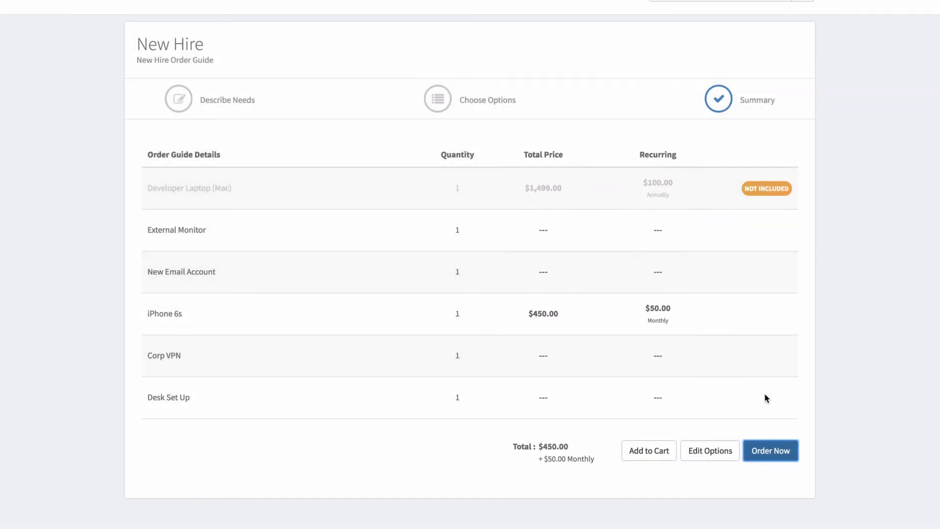
pyautogui.click(717, 449)
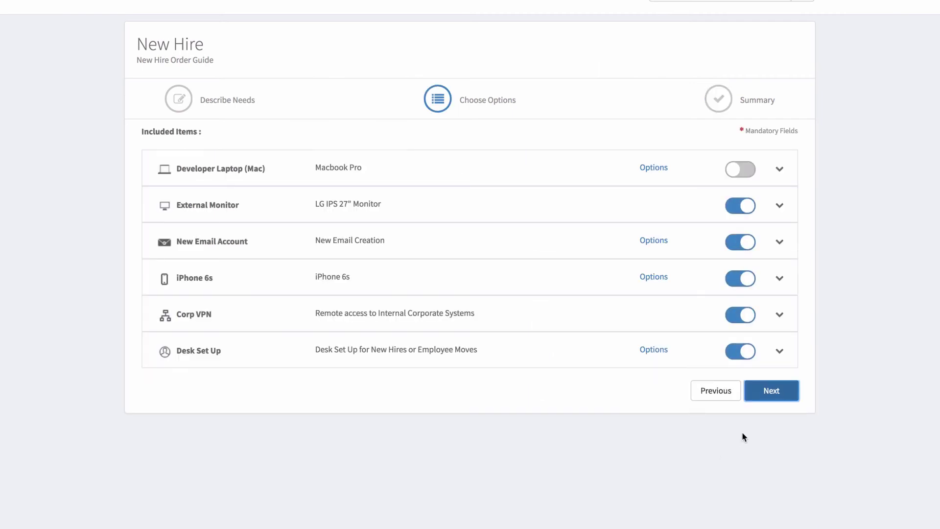
pyautogui.click(759, 393)
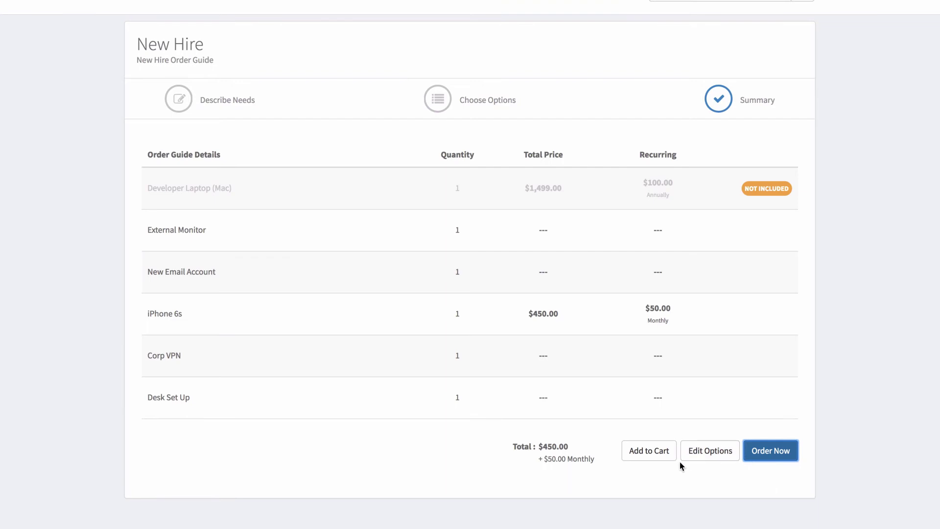
pyautogui.click(663, 456)
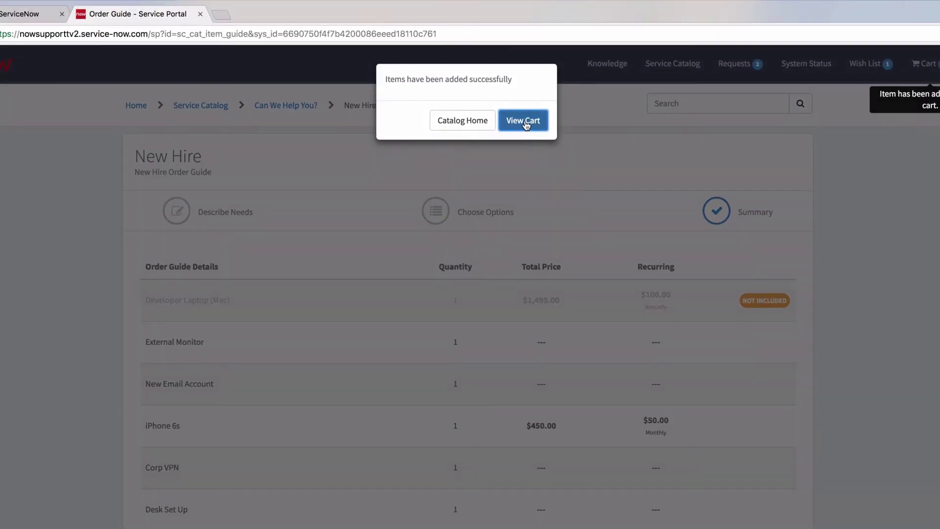
# View the full shopping cart and proceed to checkout.
pyautogui.click(523, 121)
pyautogui.scroll(-3, 766, 294)
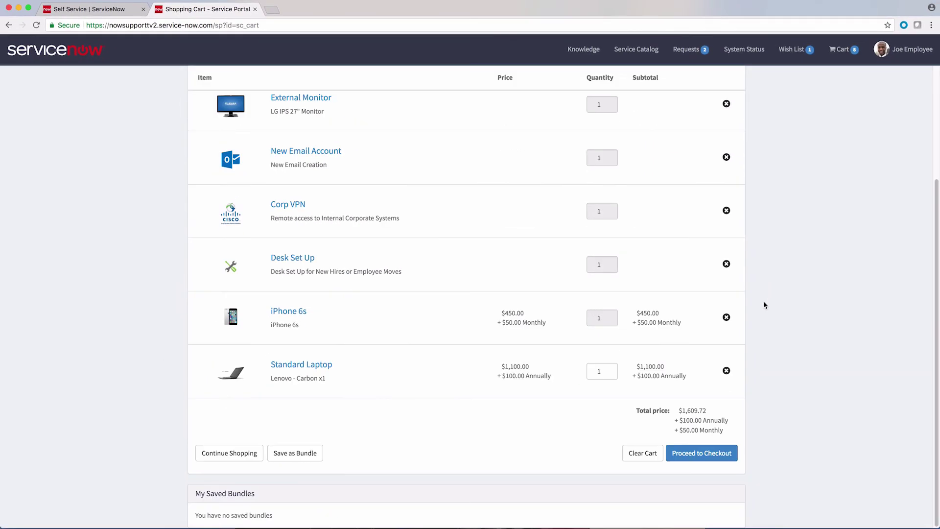
pyautogui.click(717, 454)
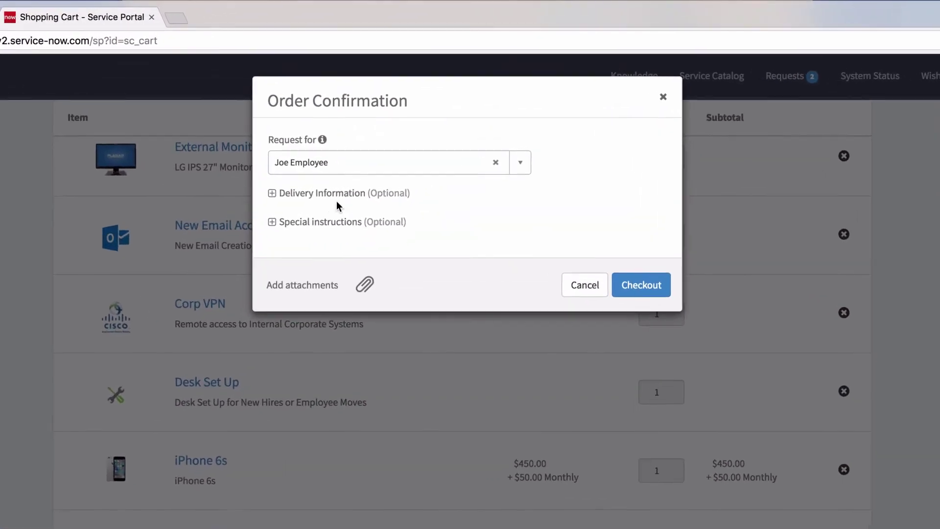
# Review the optional delivery information and special instructions in the order confirmation, and check out the order.
pyautogui.click(271, 196)
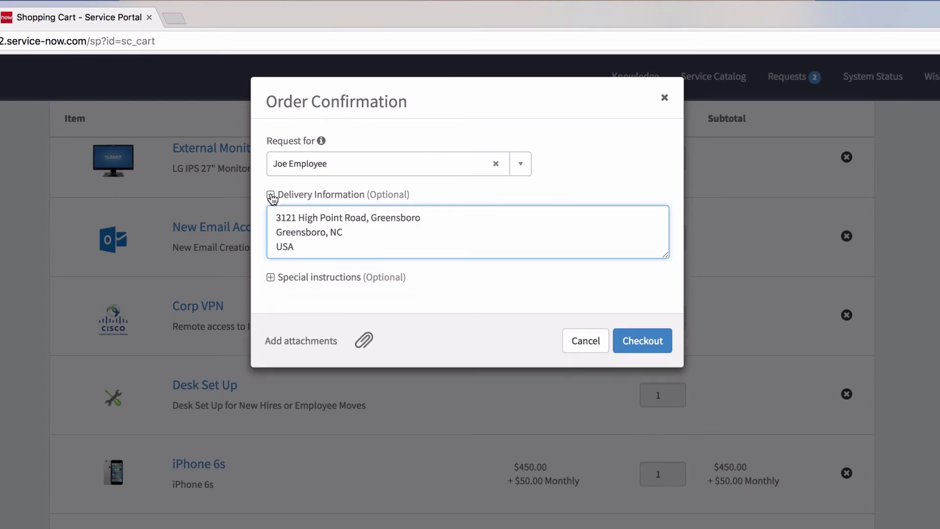
pyautogui.click(271, 195)
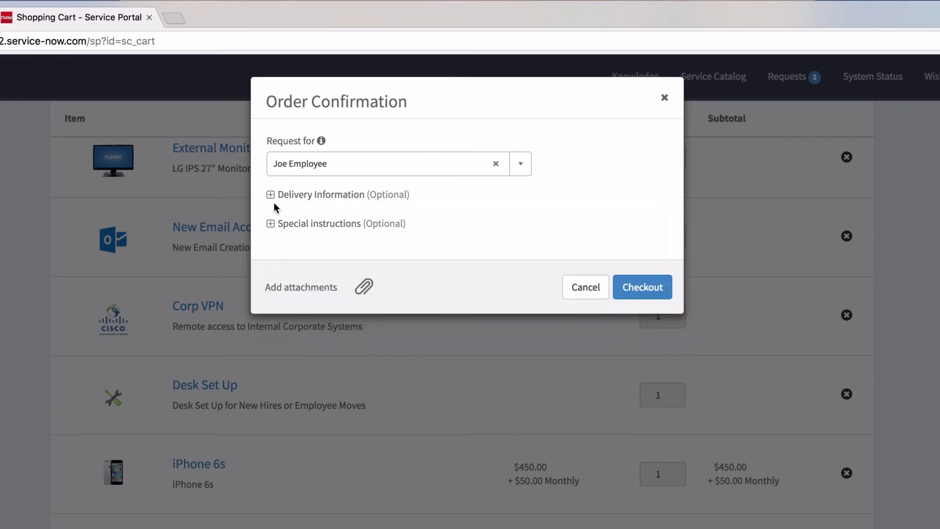
pyautogui.click(271, 225)
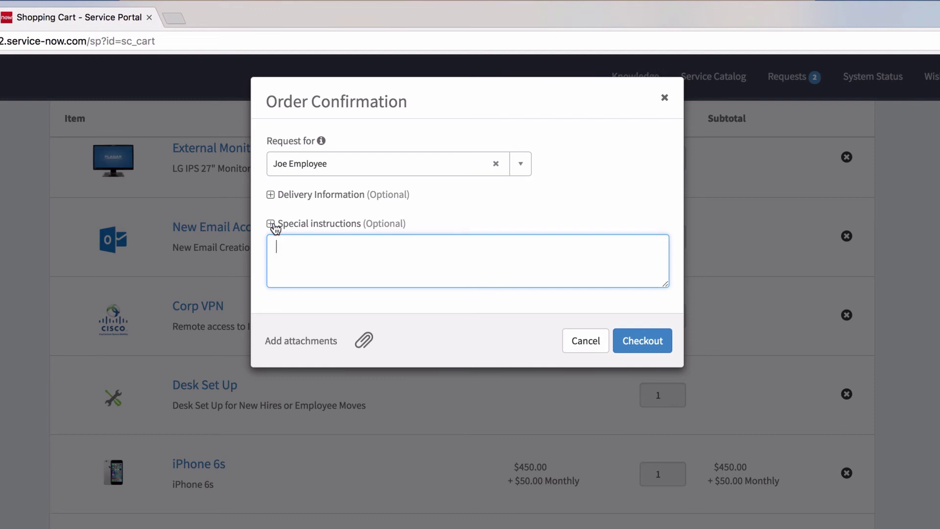
pyautogui.click(272, 226)
pyautogui.click(641, 289)
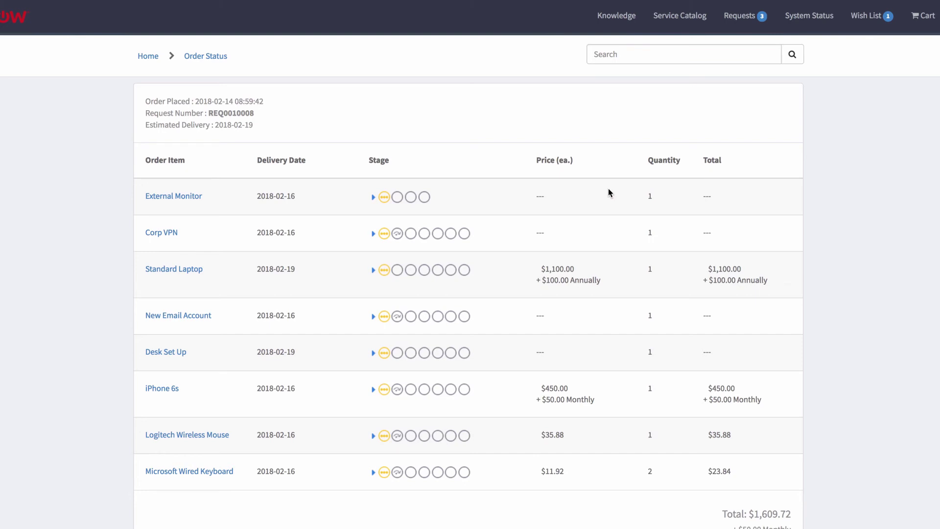
# Examine the fulfillment stages of the External Monitor and Corp VPN items on the order status page.
pyautogui.click(373, 197)
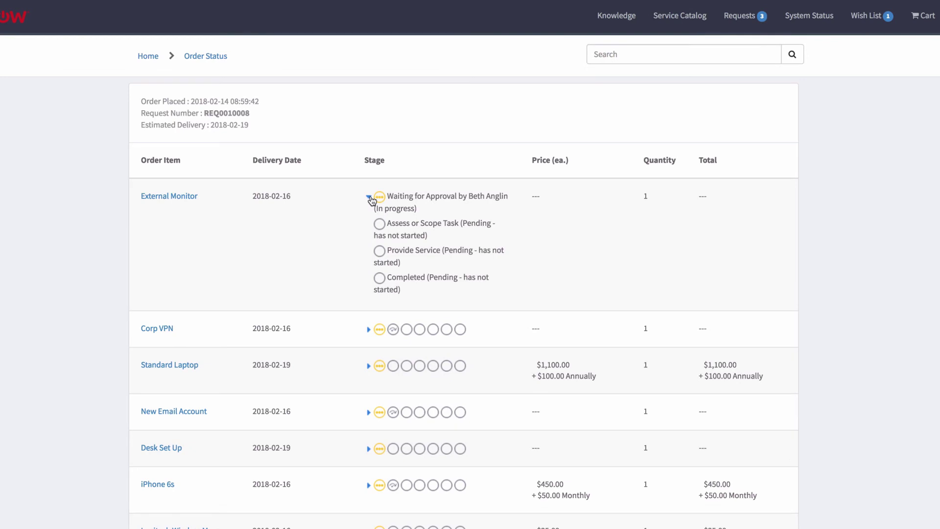
pyautogui.click(371, 197)
pyautogui.click(372, 235)
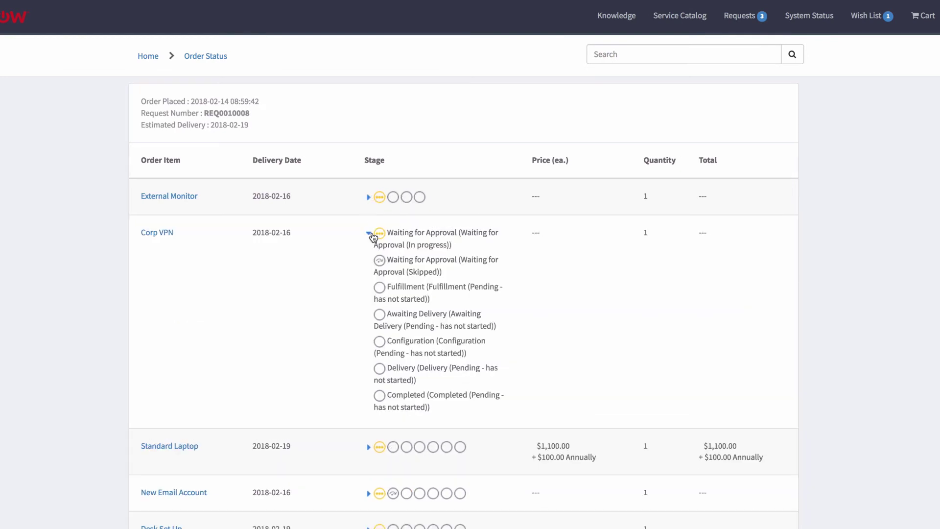
pyautogui.click(372, 236)
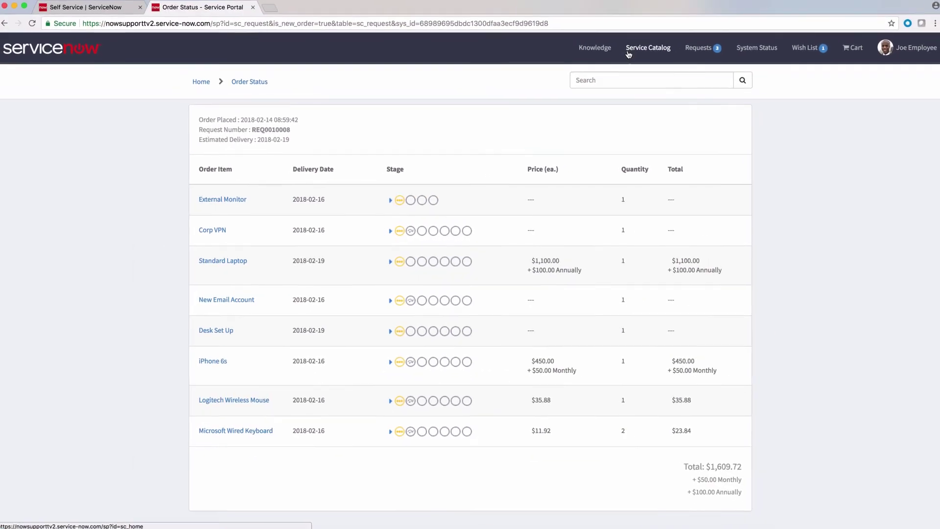
# Return to the service catalog and open the Client Services password reset request at its message field.
pyautogui.click(629, 53)
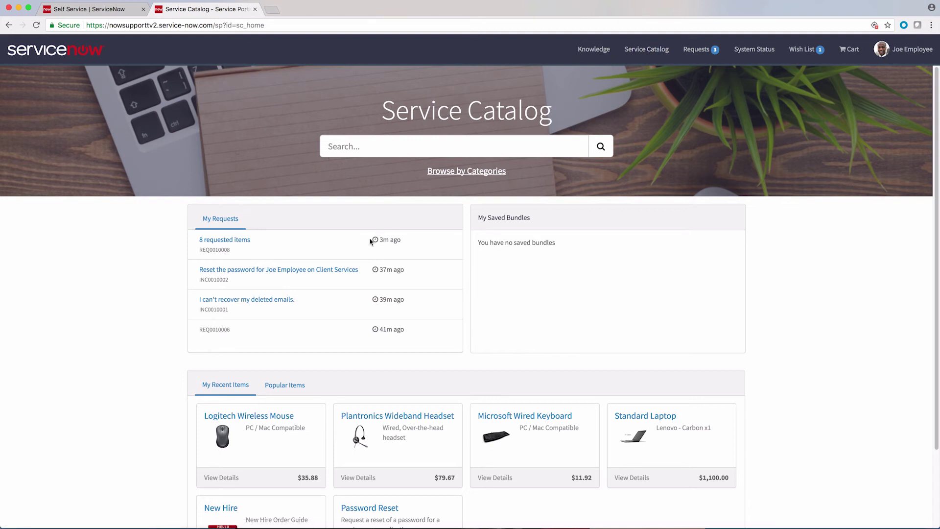
pyautogui.click(350, 271)
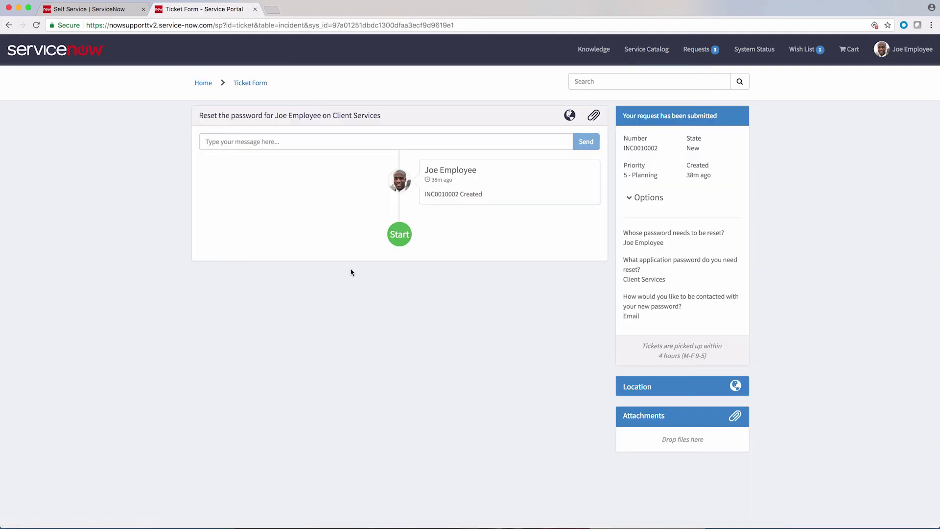
pyautogui.click(364, 141)
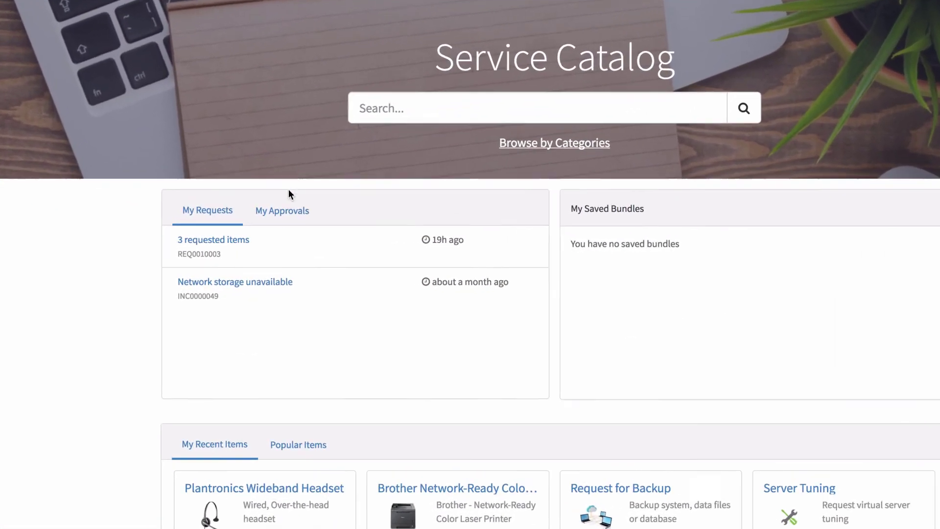
# Show the approver's pending approvals and approve the request with 8 requested items.
pyautogui.click(286, 212)
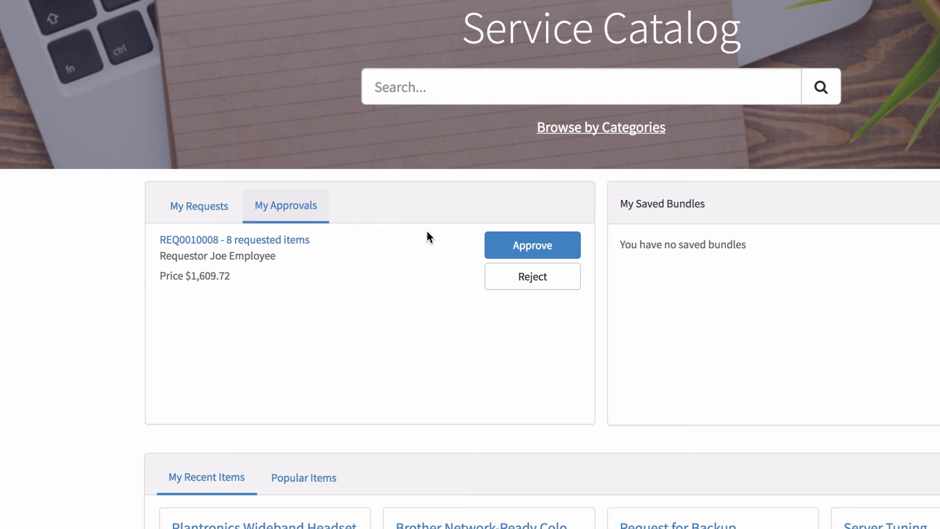
pyautogui.click(507, 248)
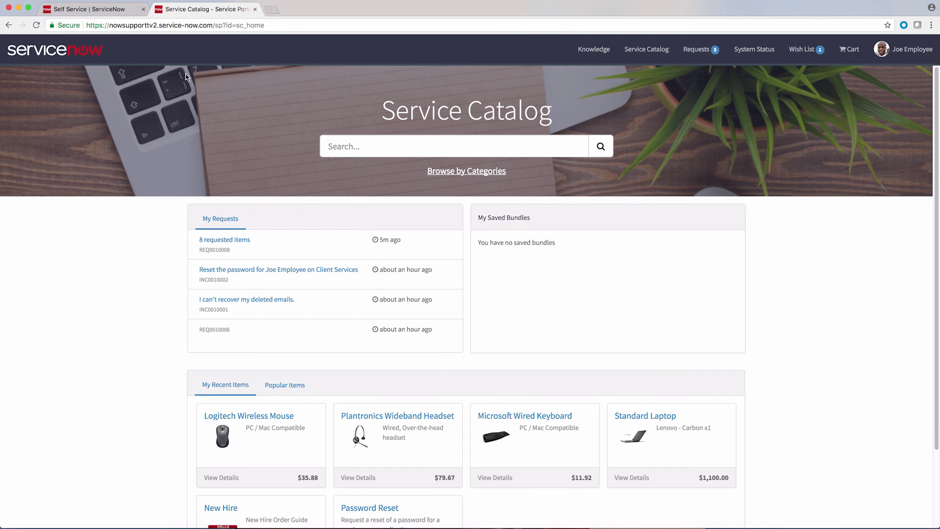
# Switch to the Self Service homepage, filter the navigator by "req", and open the Requested Items list.
pyautogui.click(129, 10)
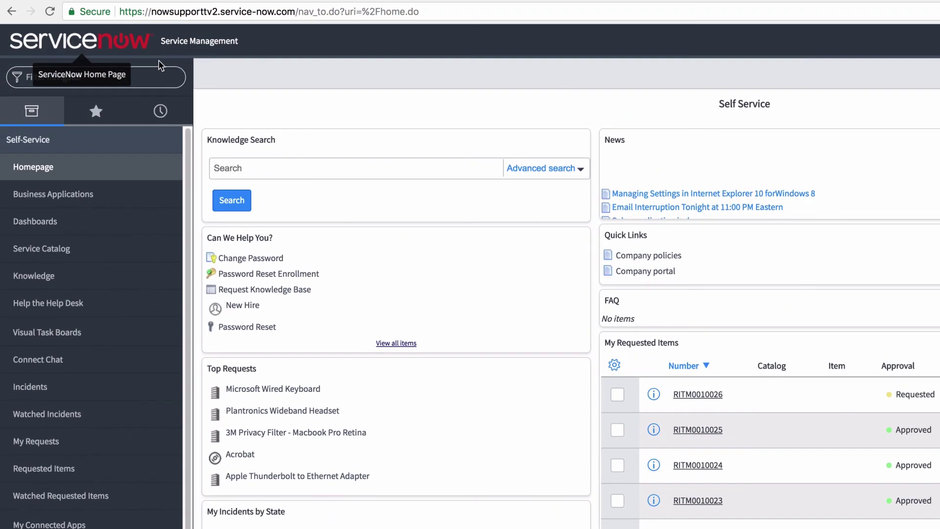
pyautogui.click(153, 77)
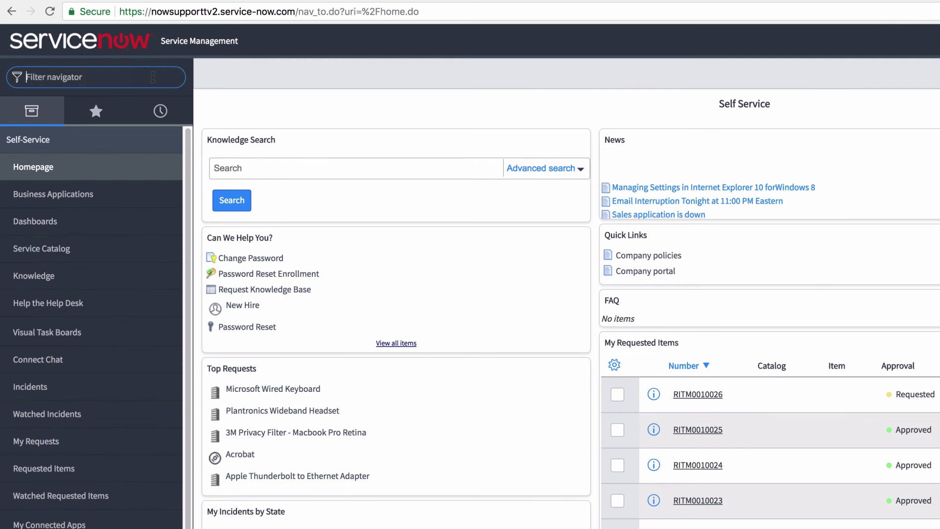
pyautogui.write('req')
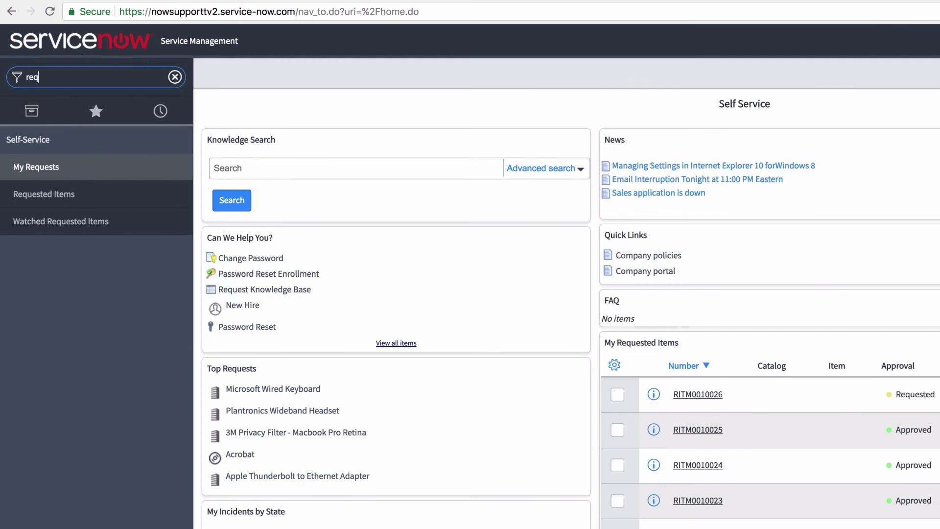
pyautogui.click(130, 195)
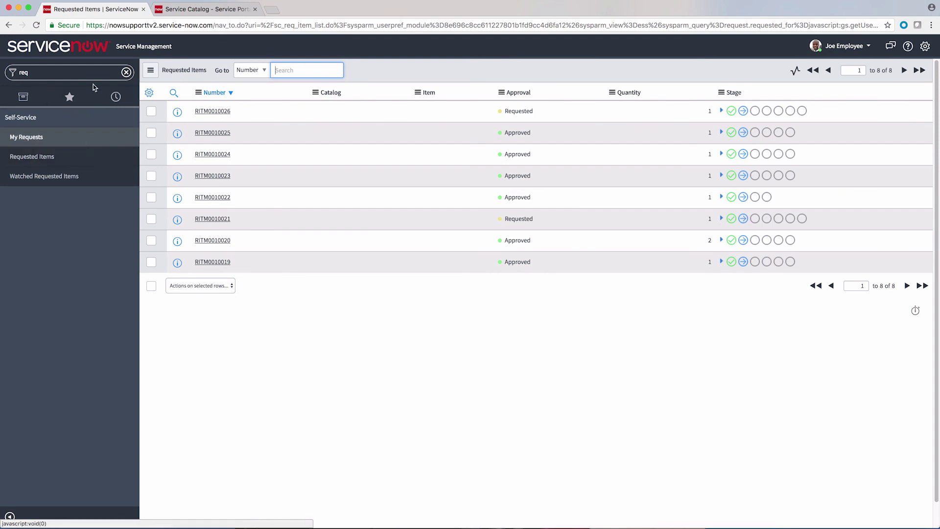
# Clear the navigator filter and open the Peripherals category in the Self-Service catalog.
pyautogui.click(126, 72)
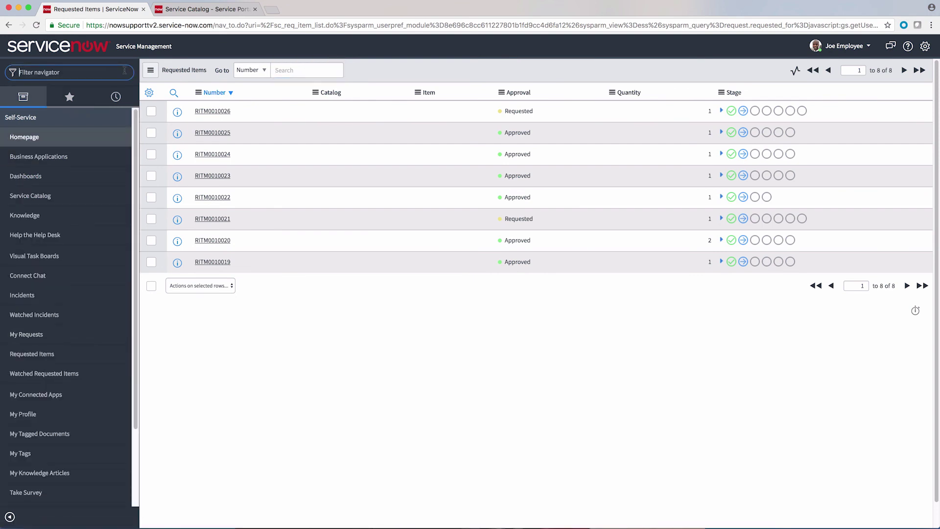
pyautogui.click(46, 198)
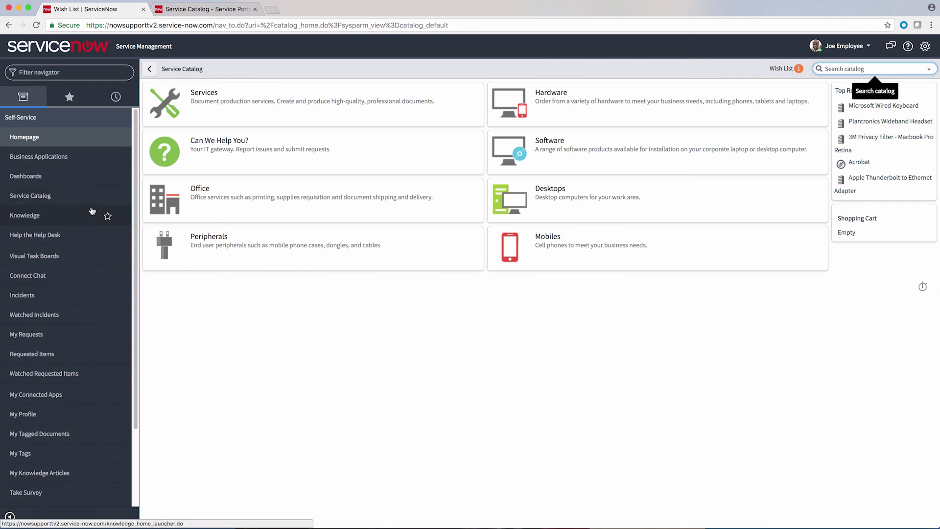
pyautogui.click(203, 239)
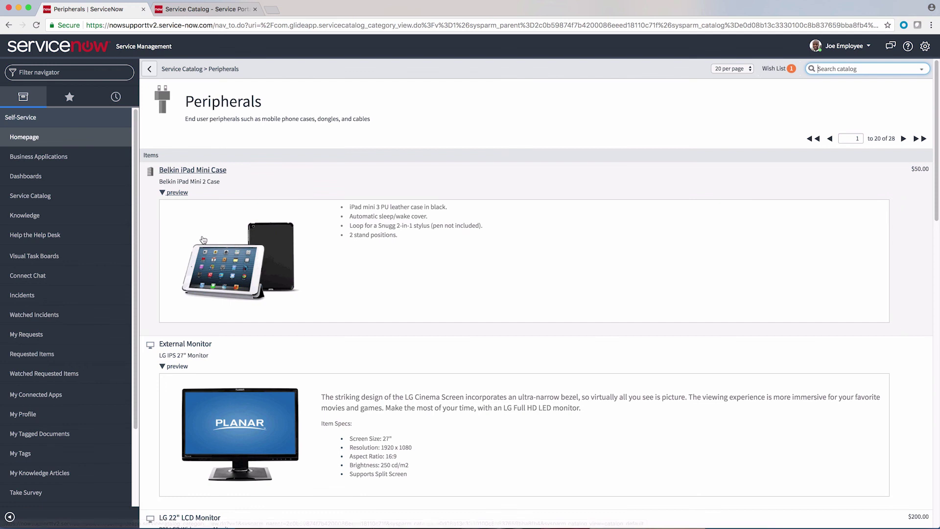